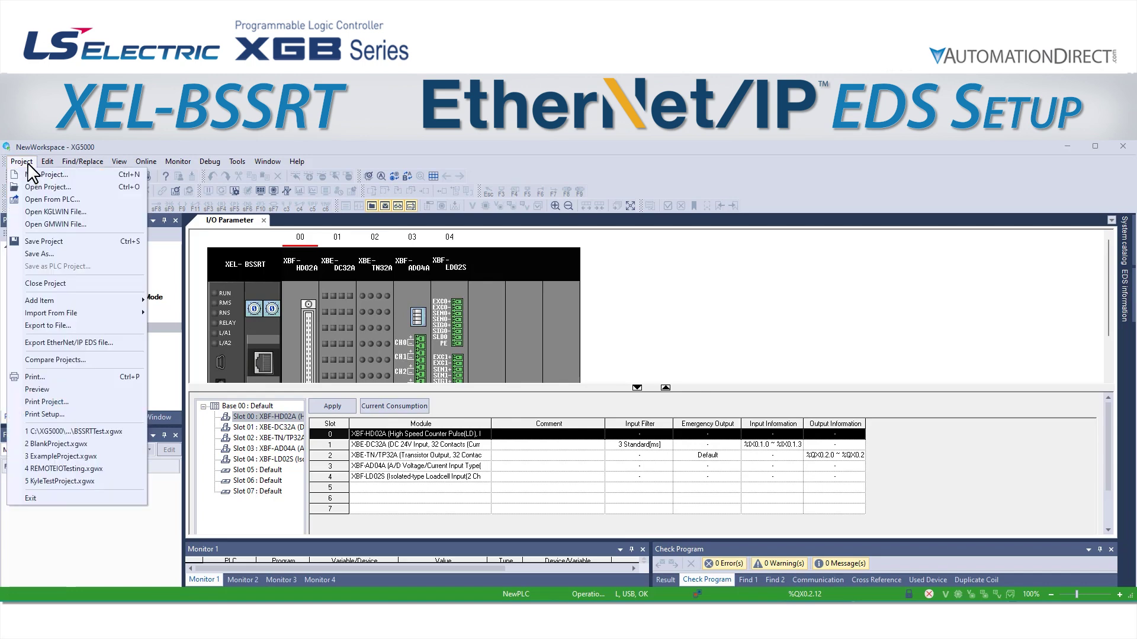
Export the EtherNet/IP EDS file to Documents as XEL-BSSRT_Rx.eds and locate it in File Explorer
{"action": "left_click", "coordinate": [129, 347]}
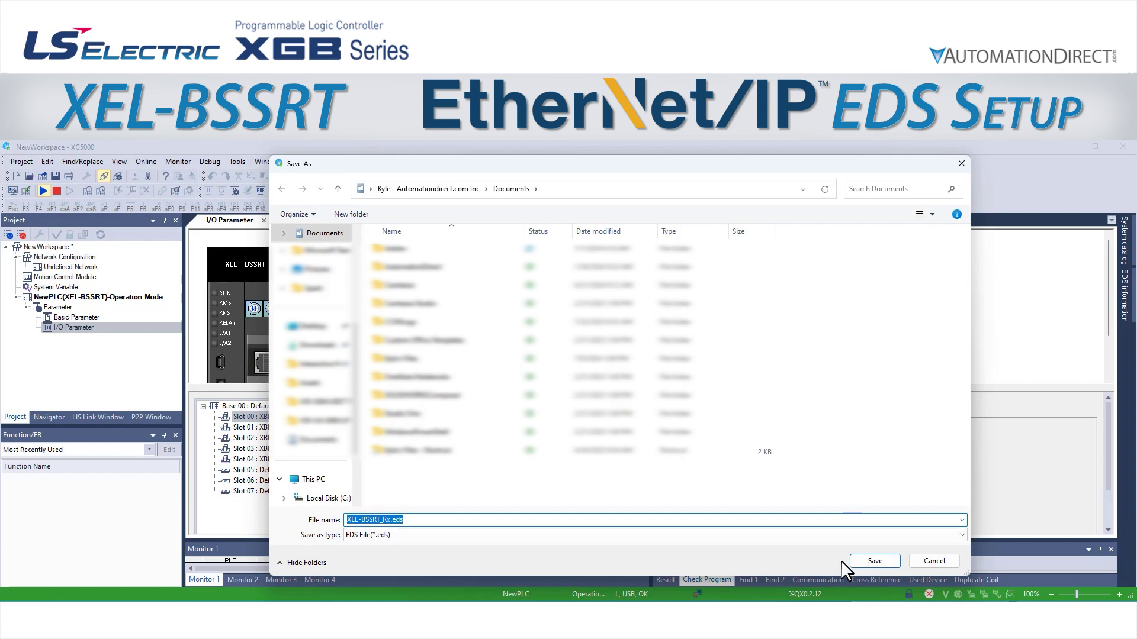
{"action": "left_click", "coordinate": [875, 561]}
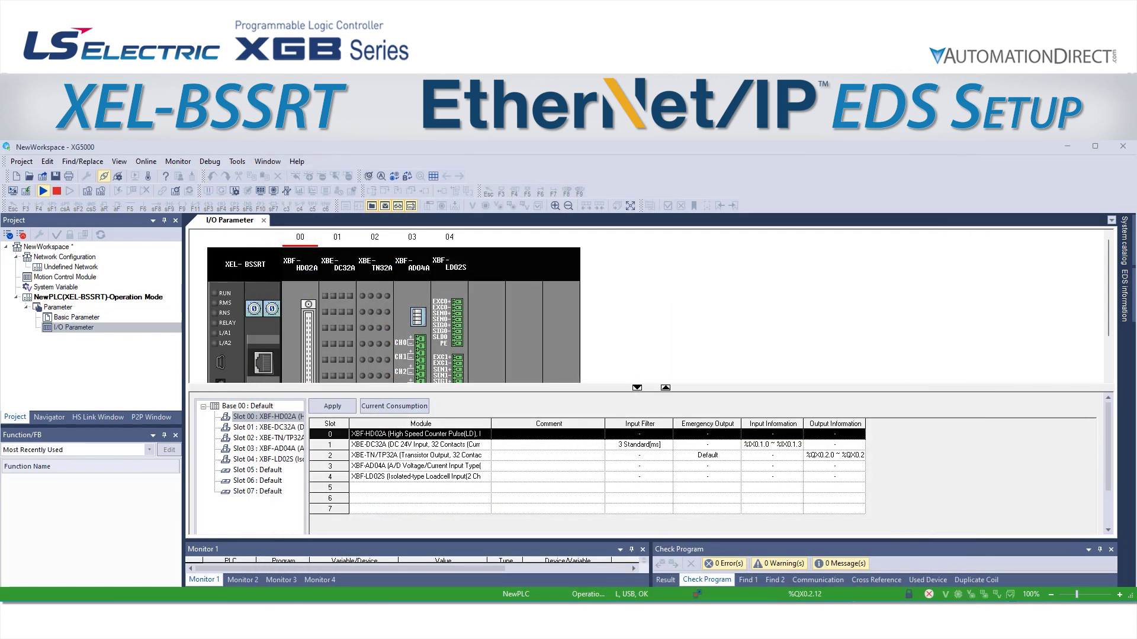
{"action": "key", "text": "super+e"}
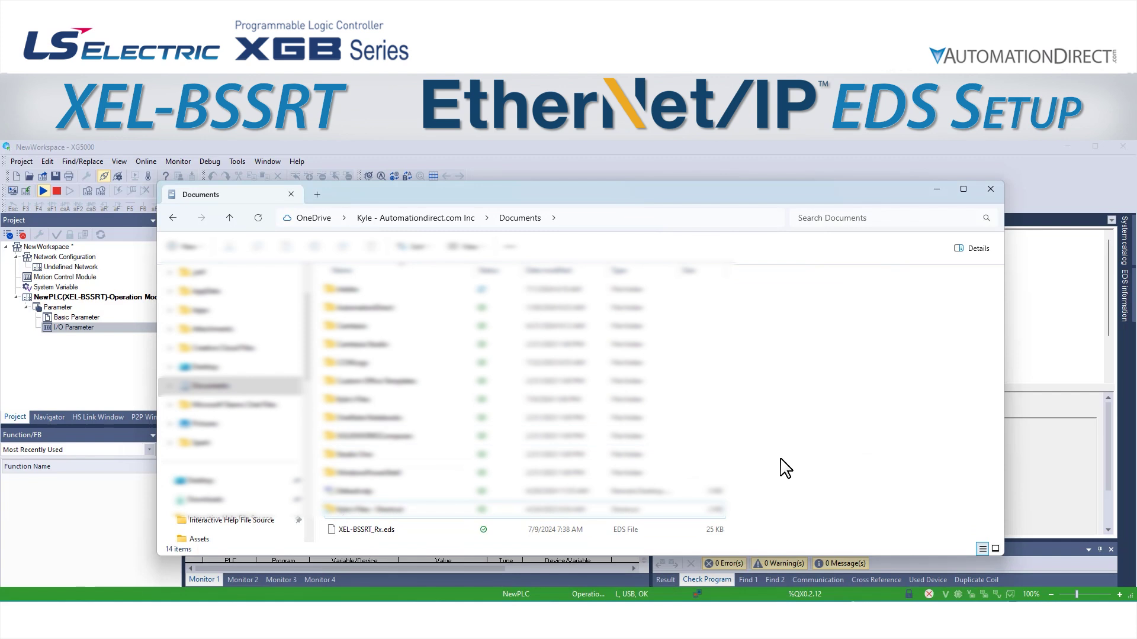
{"action": "left_click", "coordinate": [465, 531]}
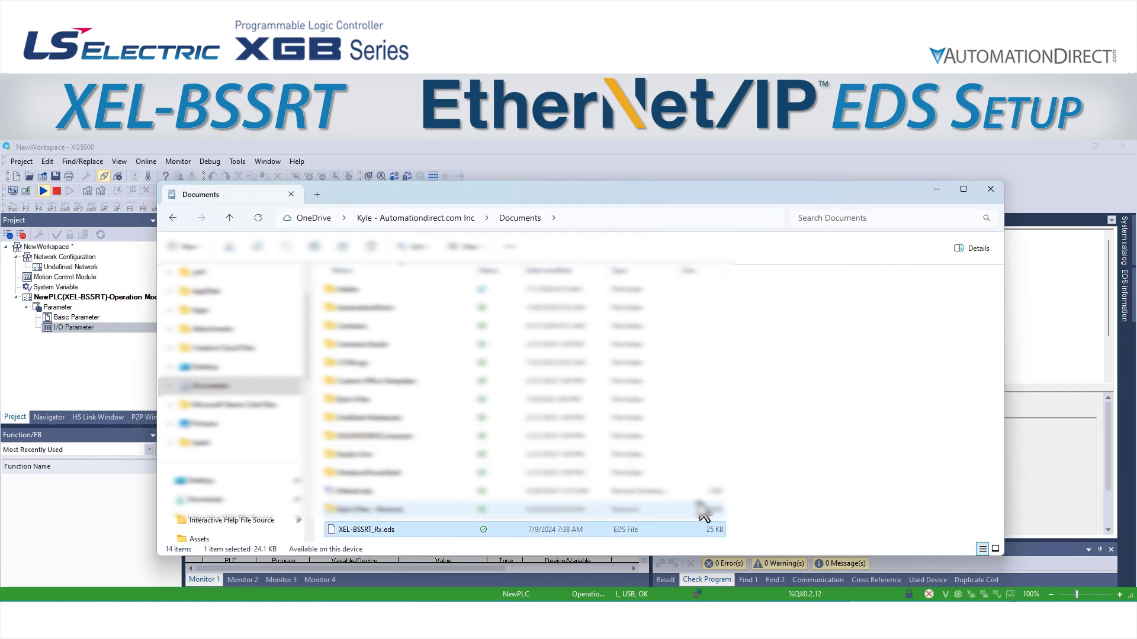
{"action": "left_click", "coordinate": [785, 456]}
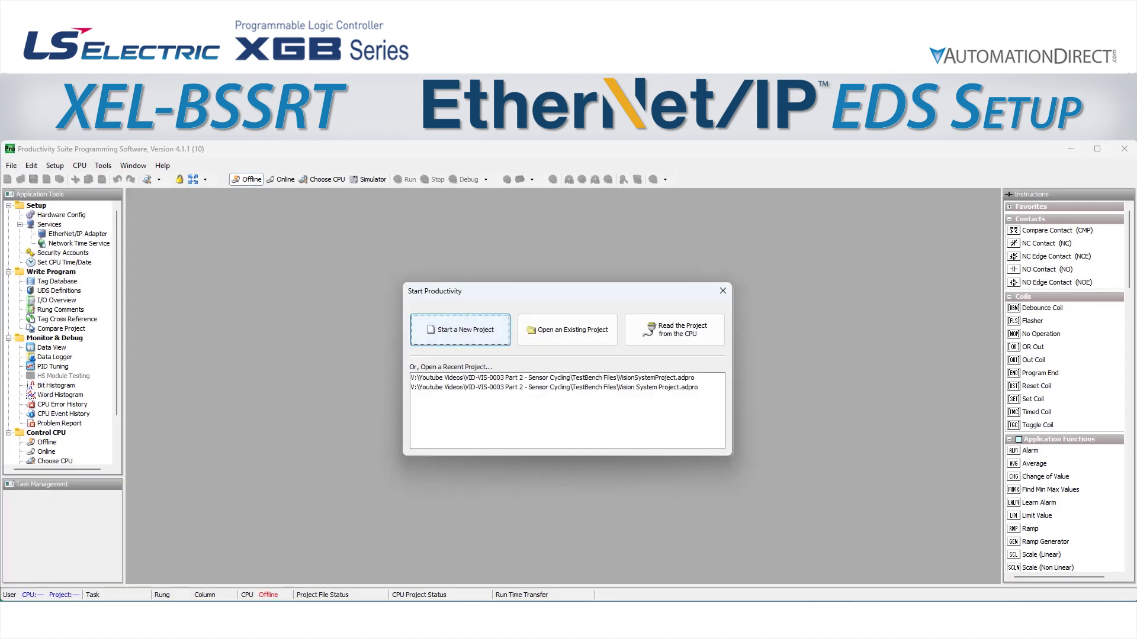
Start a new Productivity Suite project with the P1-550 CPU and go to its hardware configuration
{"action": "left_click", "coordinate": [437, 340]}
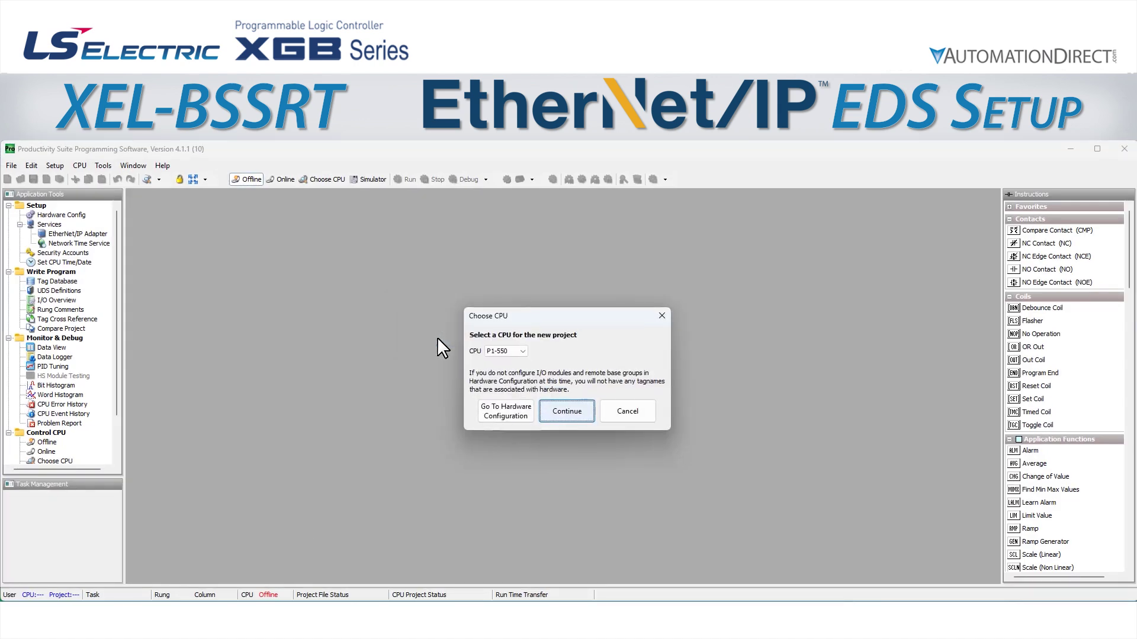
{"action": "left_click", "coordinate": [524, 353]}
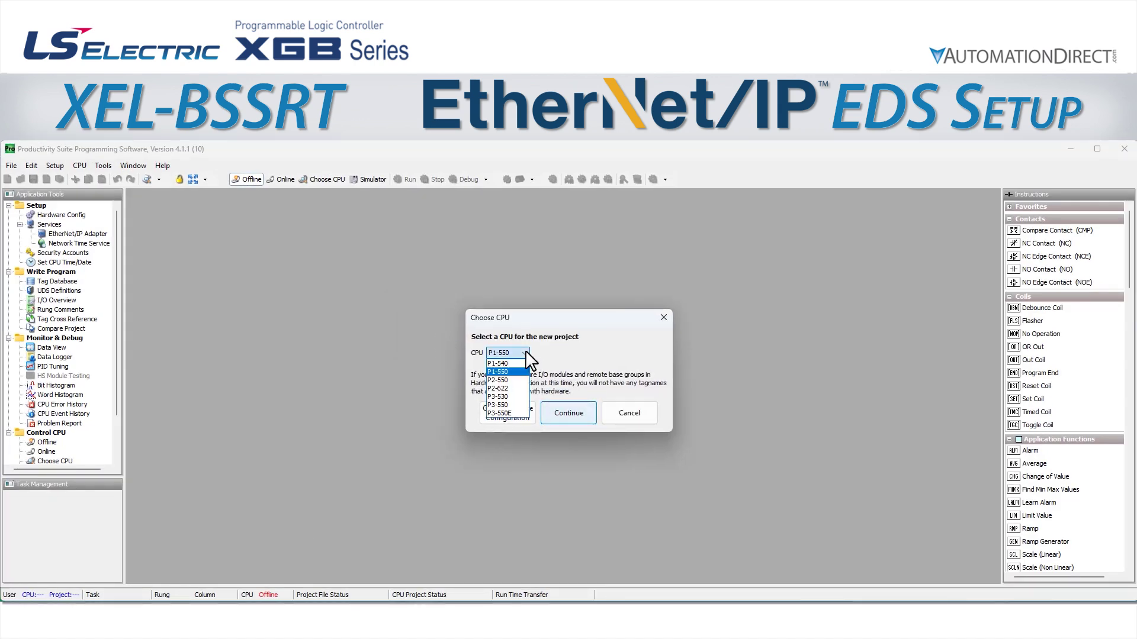
{"action": "left_click", "coordinate": [526, 353]}
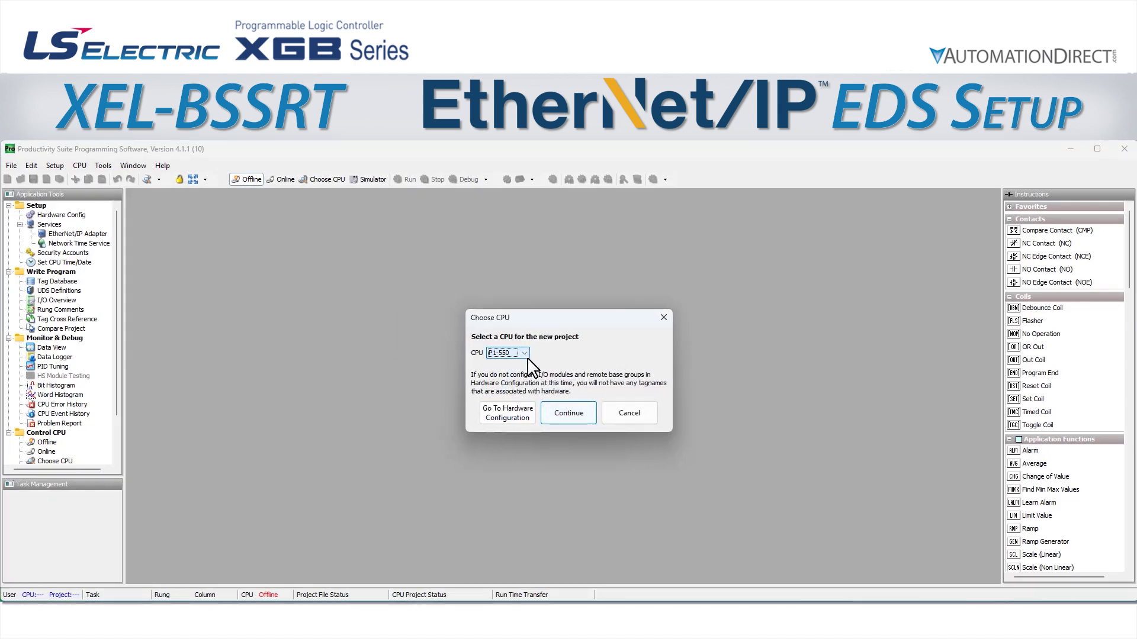
{"action": "left_click", "coordinate": [511, 420]}
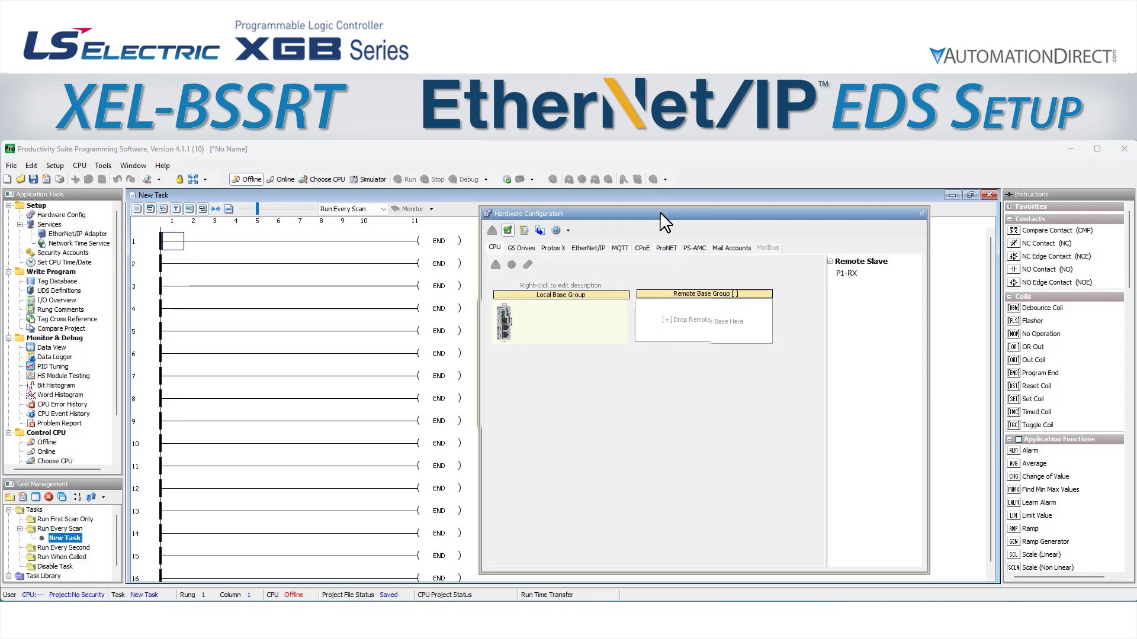
{"action": "left_click_drag", "start_coordinate": [660, 211], "coordinate": [540, 216]}
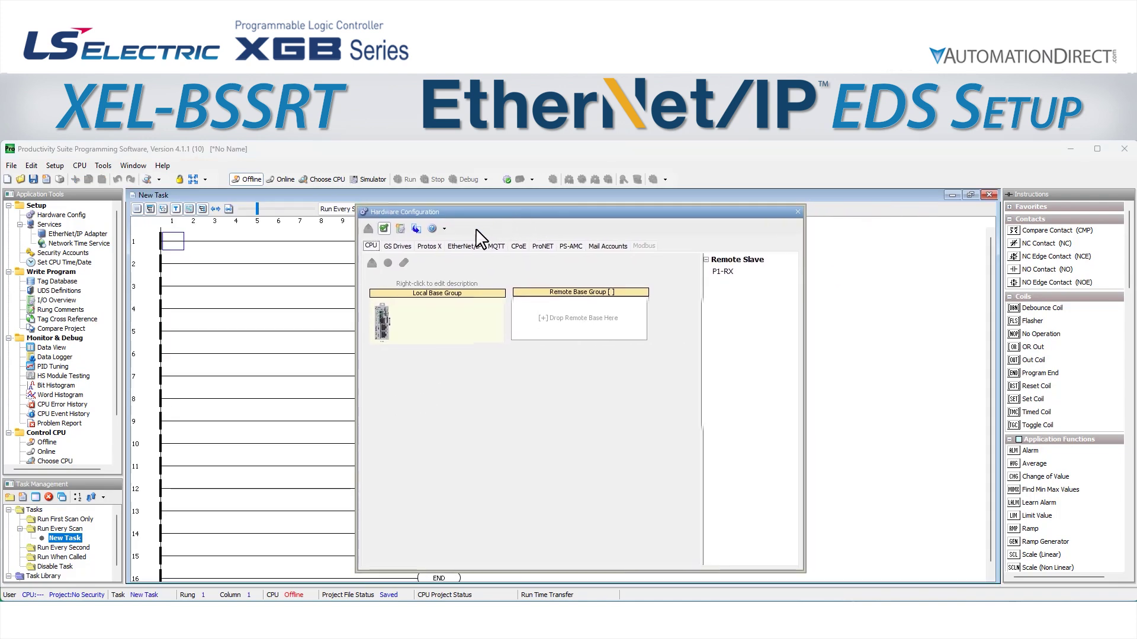
Import the EDS file XEL-BSSRT_Rx.eds from Documents into the EtherNet/IP device list
{"action": "left_click", "coordinate": [457, 250]}
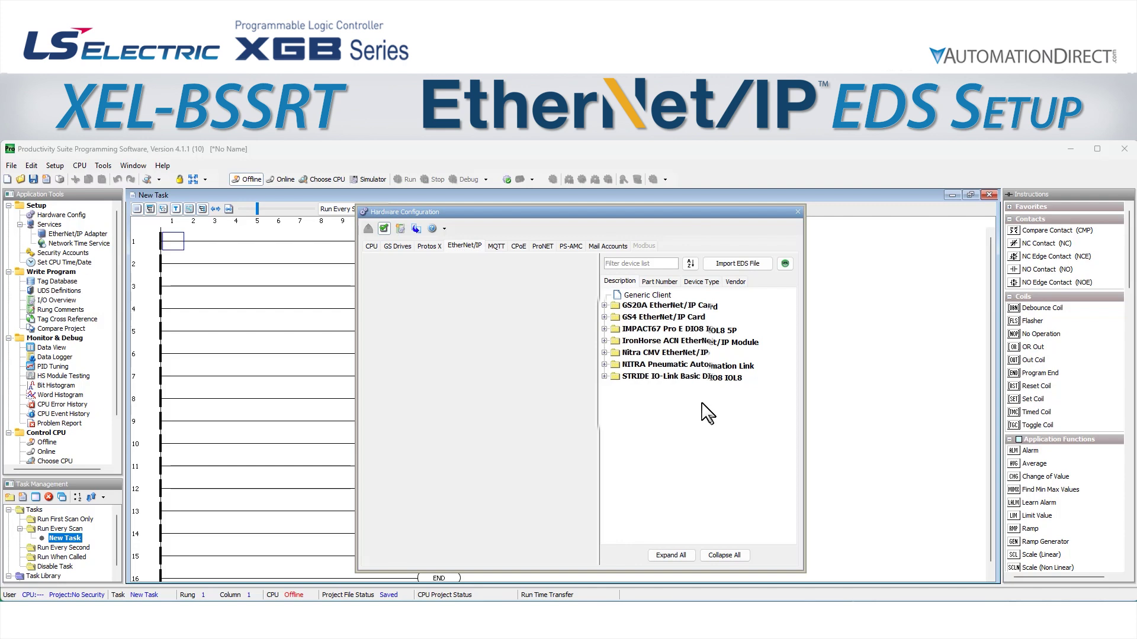
{"action": "left_click", "coordinate": [755, 264]}
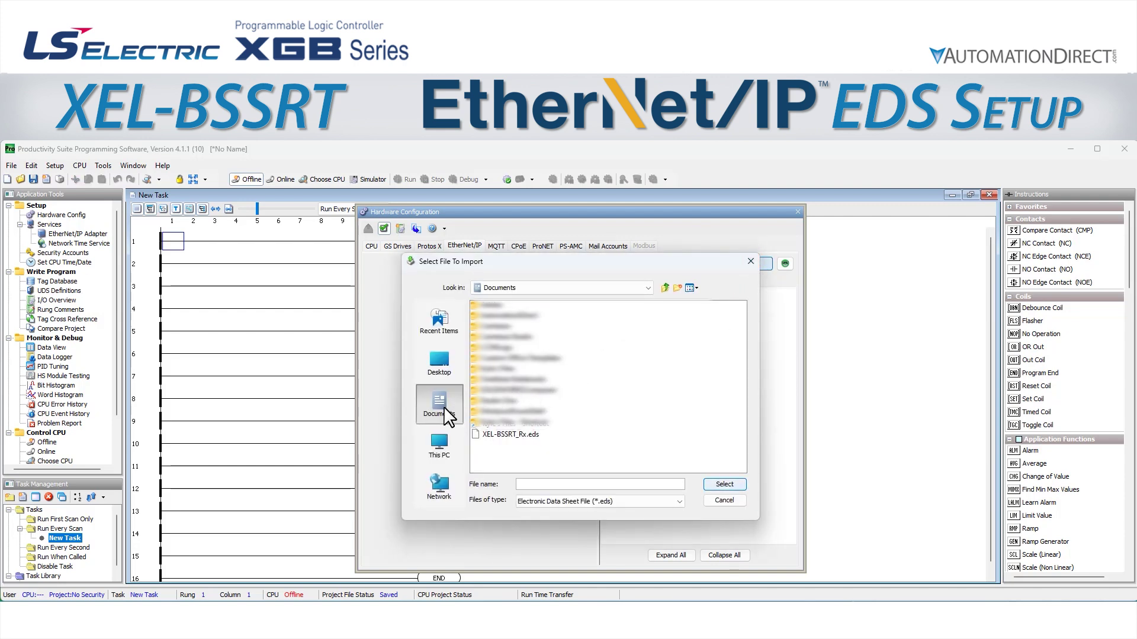
{"action": "left_click", "coordinate": [497, 436]}
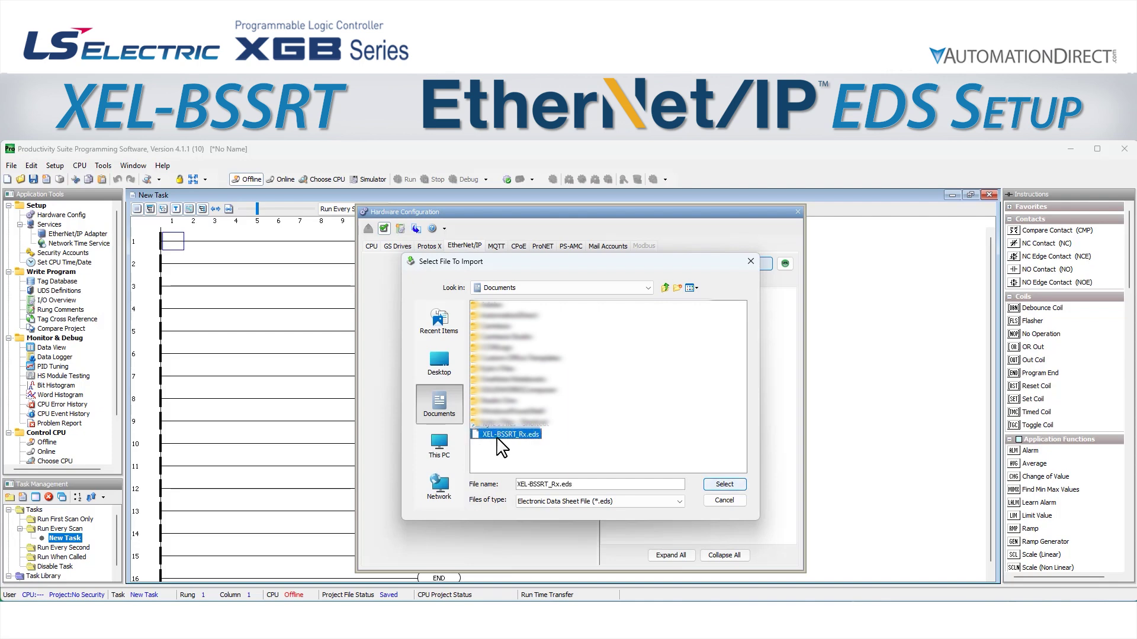
{"action": "left_click", "coordinate": [744, 488]}
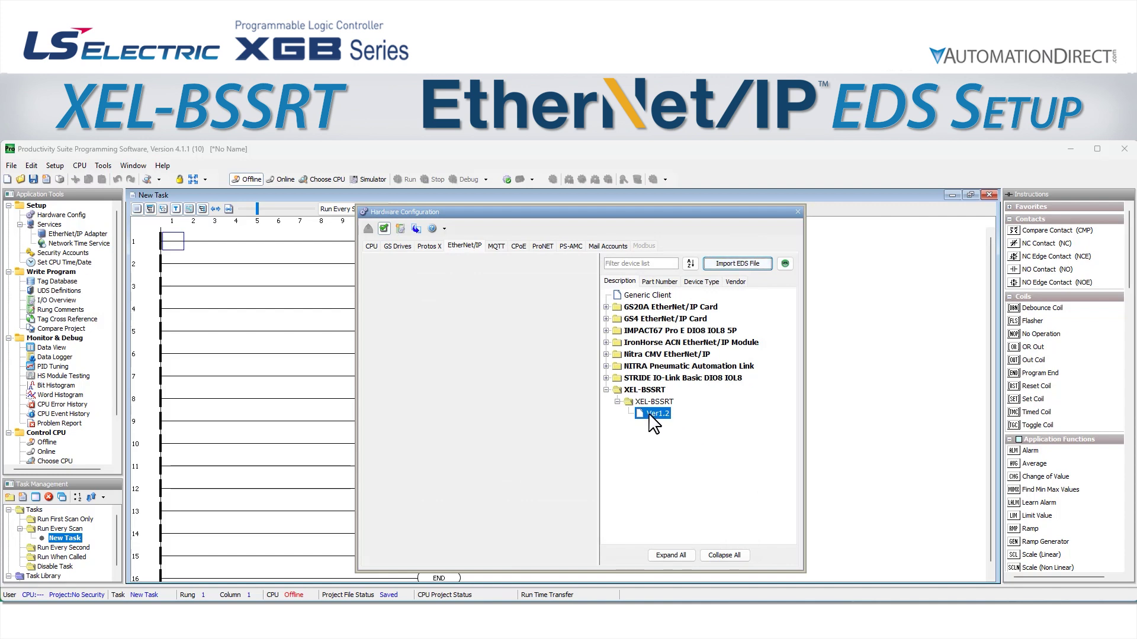
Add the XEL-BSSRT Ver1.2 device as an EtherNet/IP client using structure XEL_BSSRT, device name XEL_BSSRT and target IP 192.168.27.120
{"action": "left_click_drag", "start_coordinate": [651, 417], "coordinate": [382, 278]}
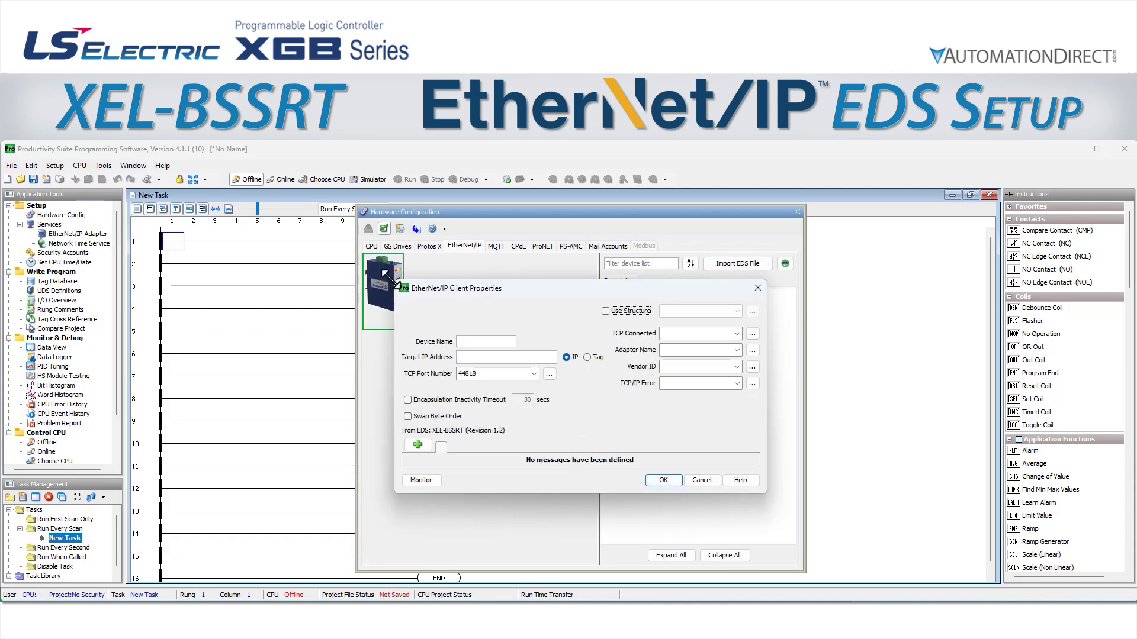
{"action": "left_click", "coordinate": [605, 311]}
{"action": "left_click", "coordinate": [667, 311]}
{"action": "type", "text": "XE"}
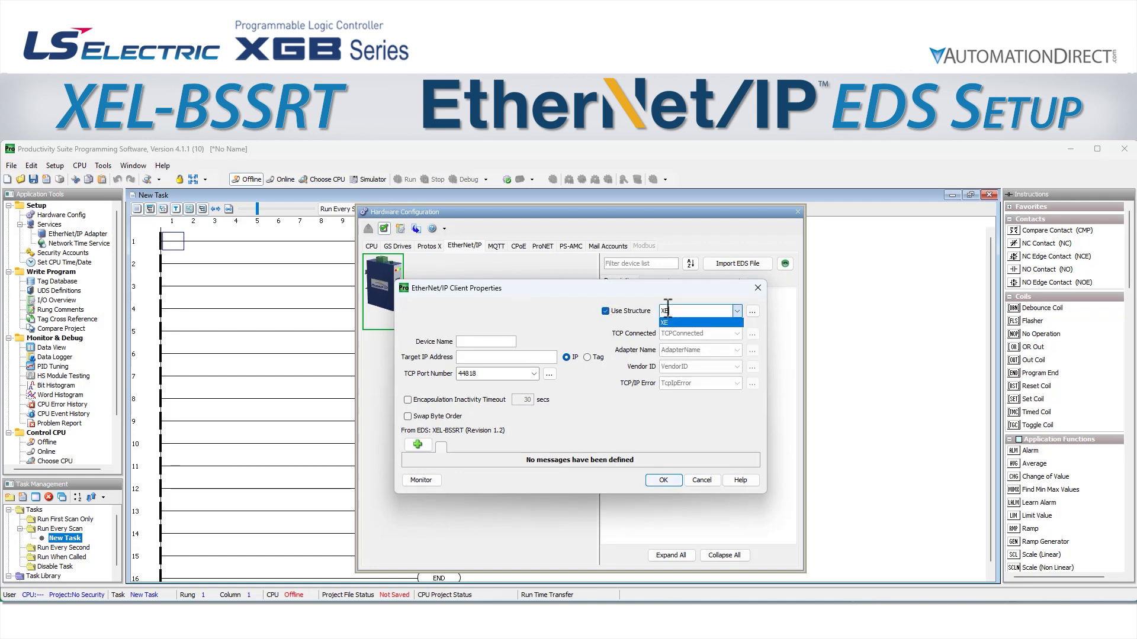
{"action": "type", "text": "L_BSSRT"}
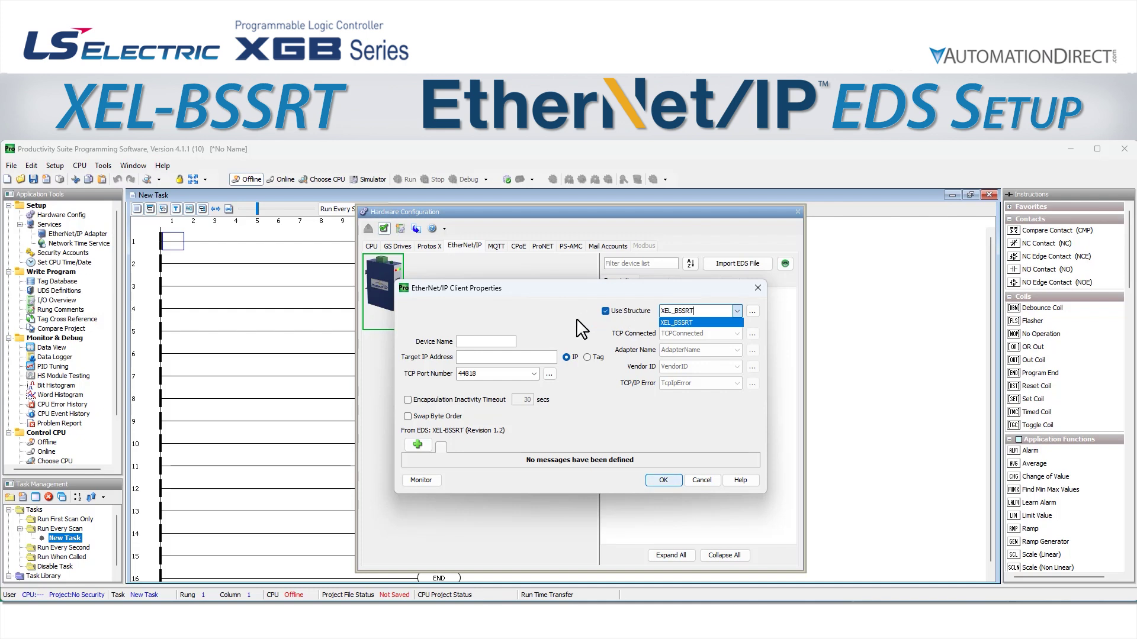
{"action": "key", "text": "Return"}
{"action": "left_click", "coordinate": [487, 342]}
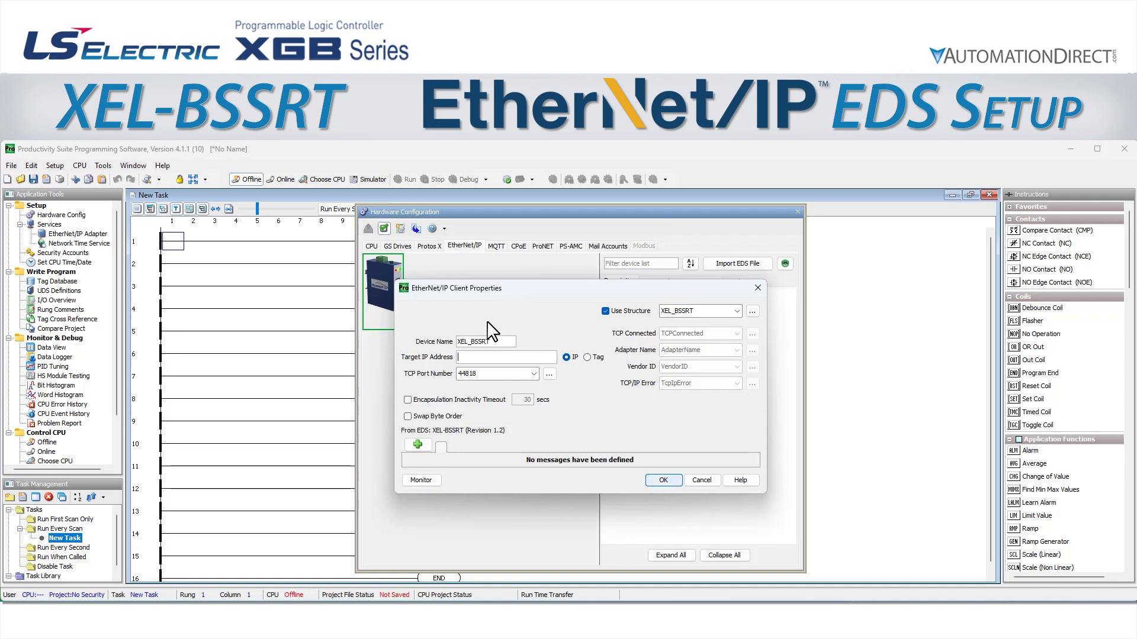
{"action": "type", "text": "192.168.27.120"}
Add an In/Out message to the client and assign the tag BSSRT_ExtendedStatus to its extended status
{"action": "left_click", "coordinate": [414, 447]}
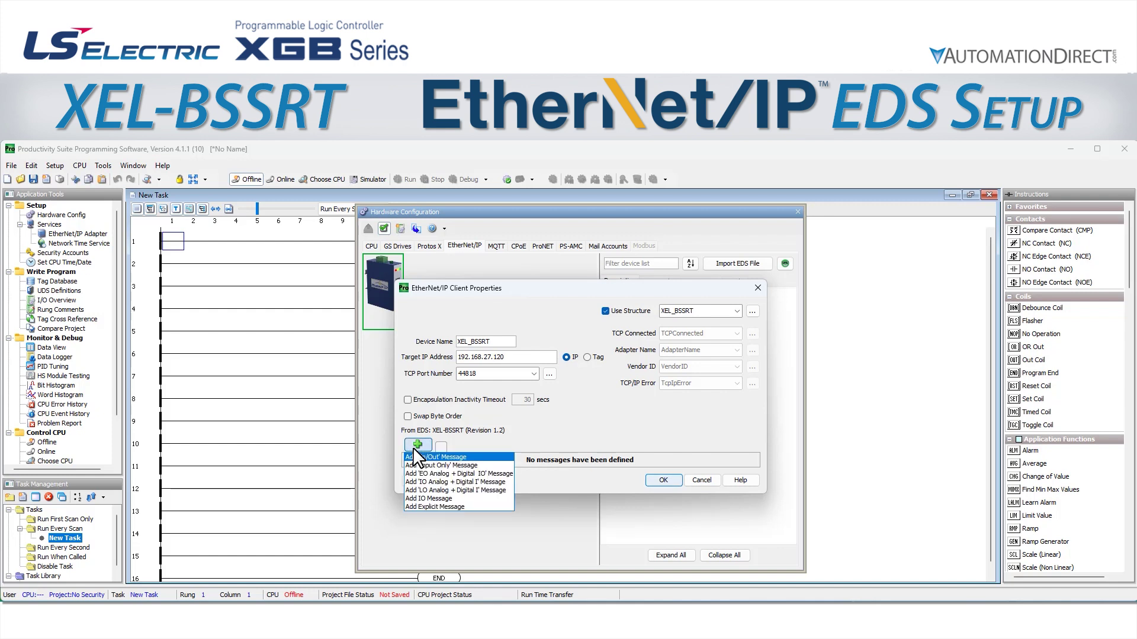
{"action": "left_click", "coordinate": [495, 456]}
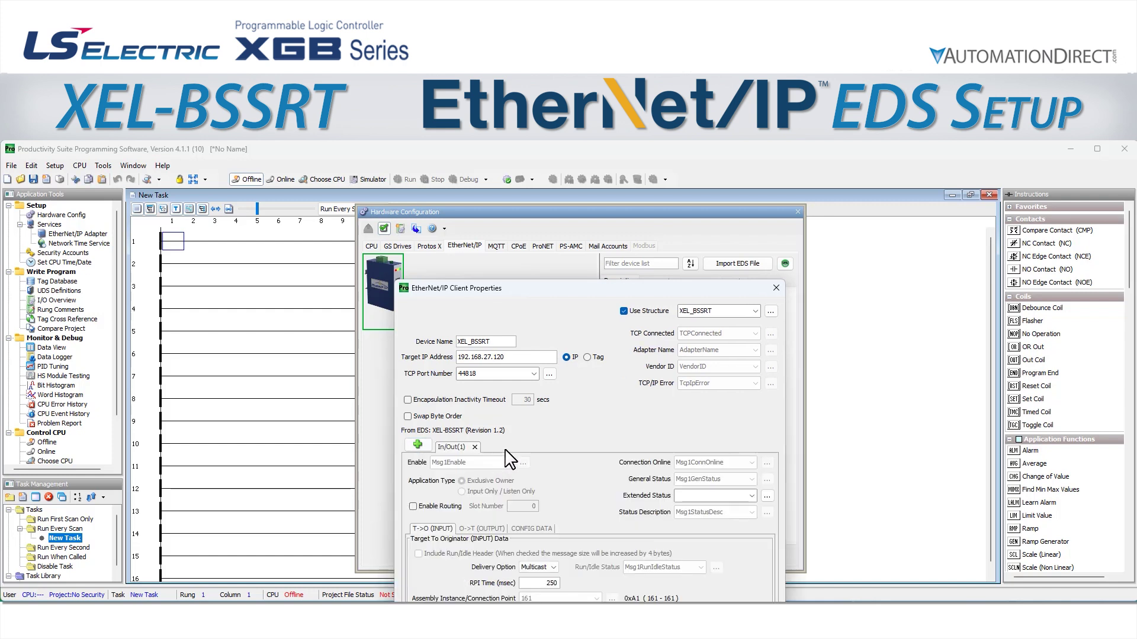
{"action": "left_click_drag", "start_coordinate": [543, 287], "coordinate": [519, 152]}
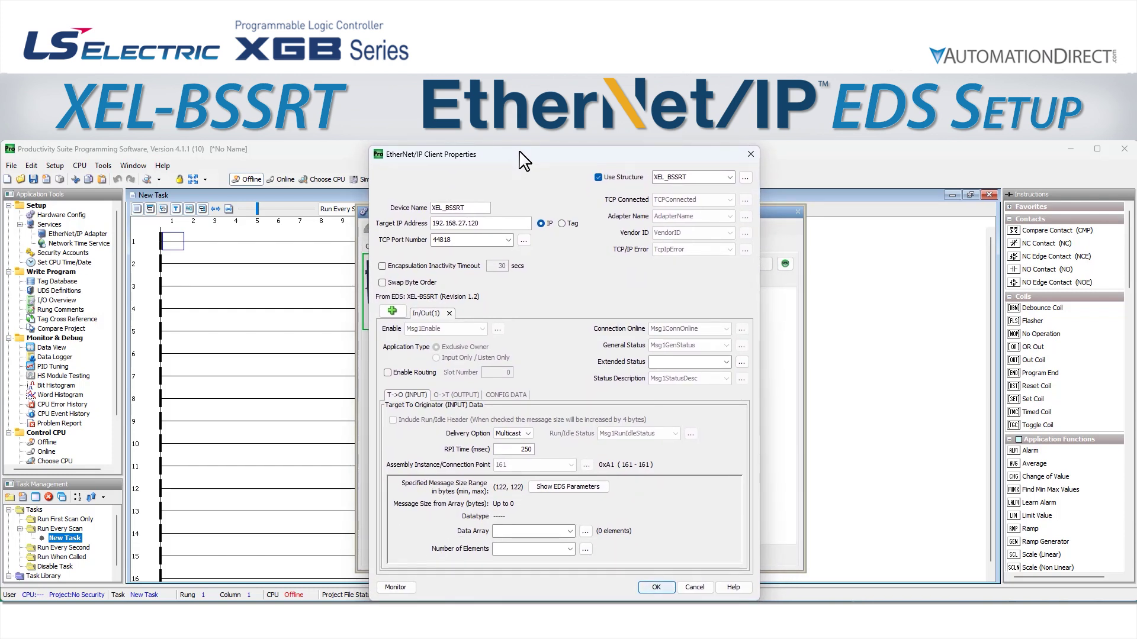
{"action": "left_click", "coordinate": [667, 362]}
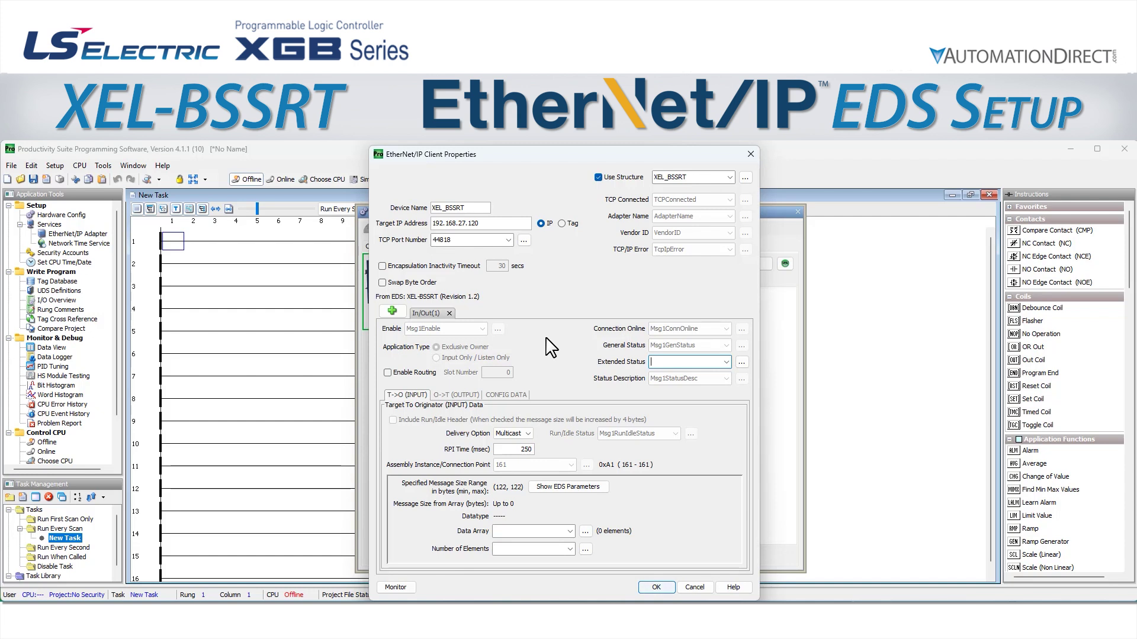
{"action": "type", "text": "BSSRT"}
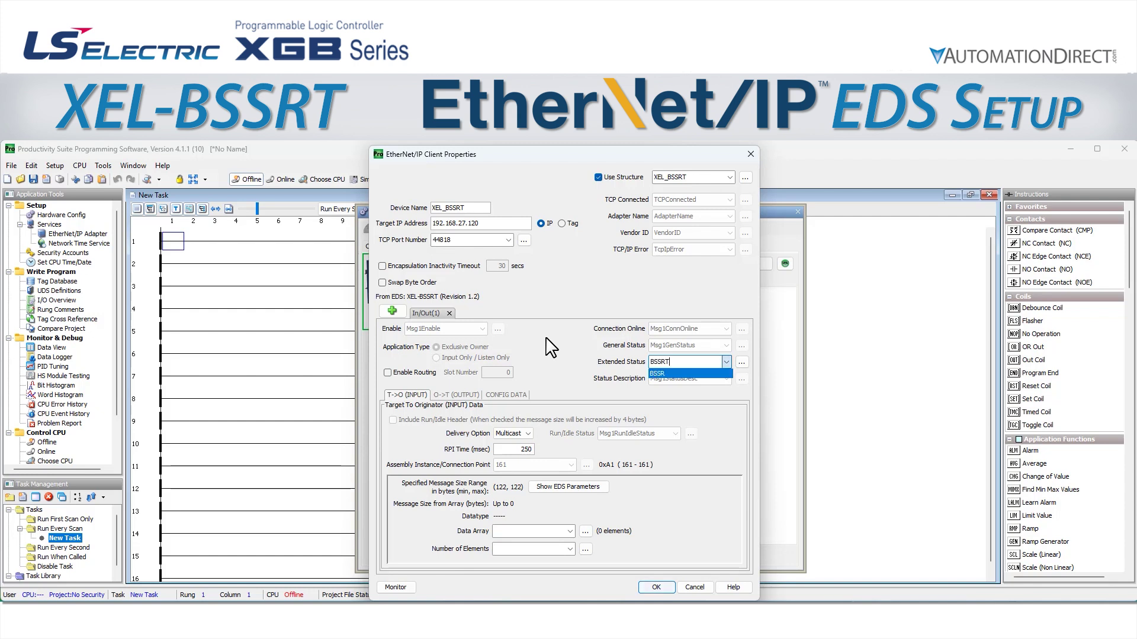
{"action": "type", "text": "_ExtendedStatus"}
{"action": "key", "text": "Tab"}
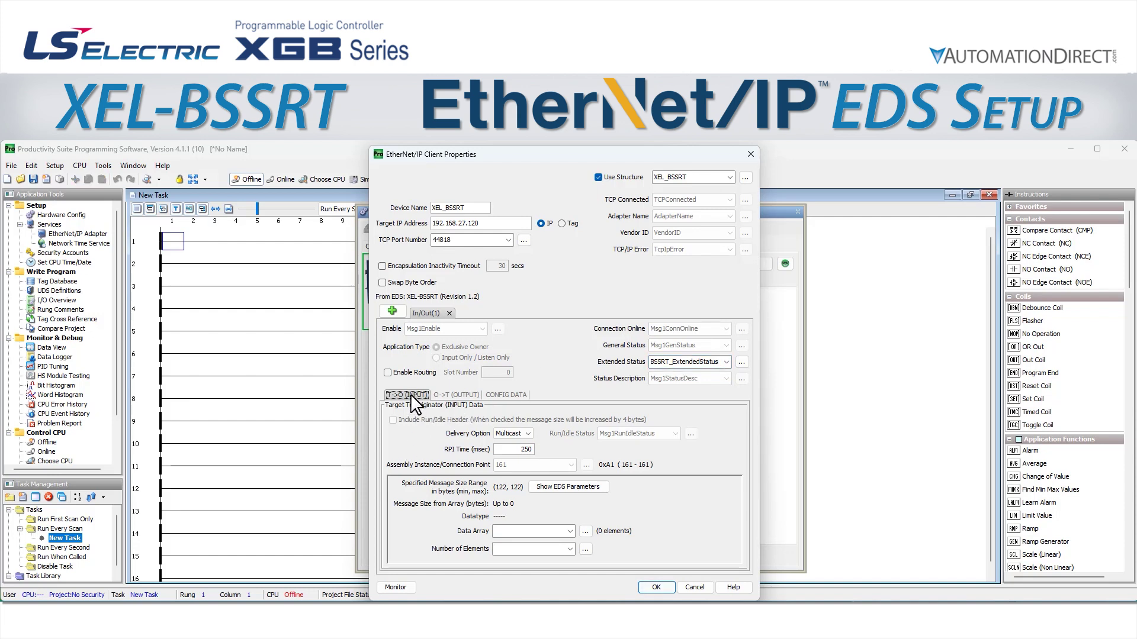
Review the message's output and configuration data settings and set the input data's delivery option to Unicast
{"action": "left_click", "coordinate": [465, 395]}
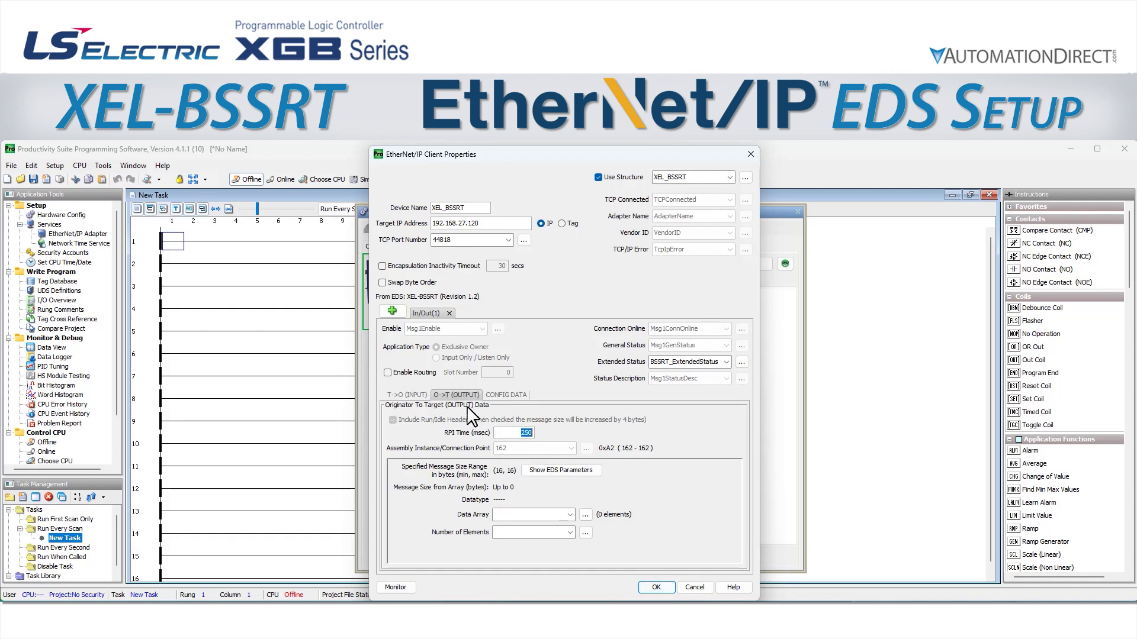
{"action": "left_click", "coordinate": [513, 398]}
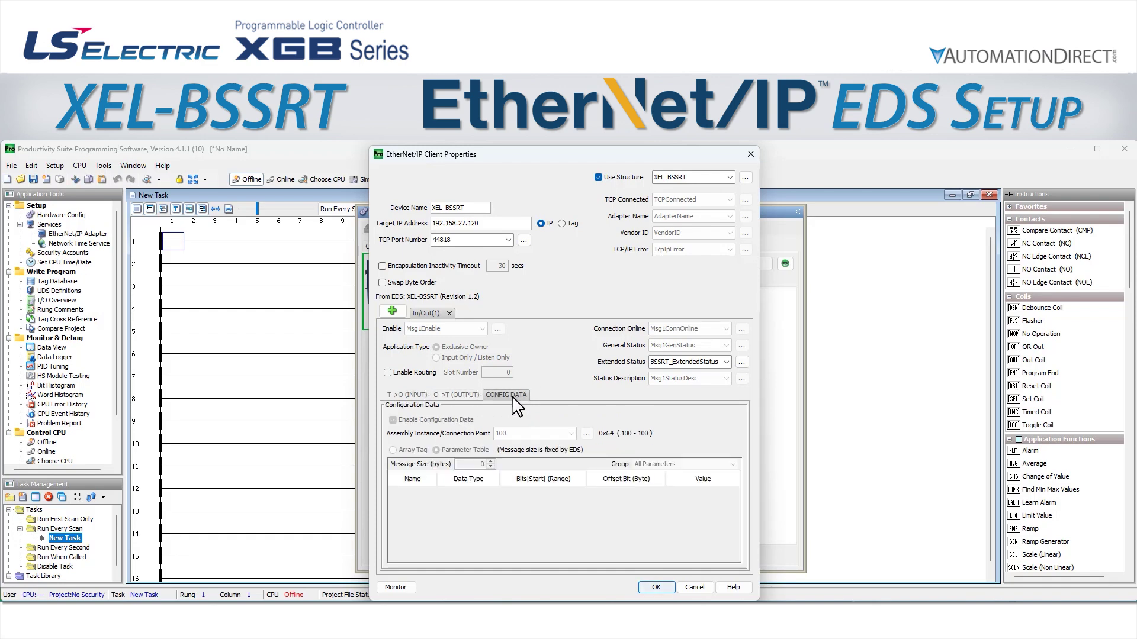
{"action": "left_click", "coordinate": [424, 394]}
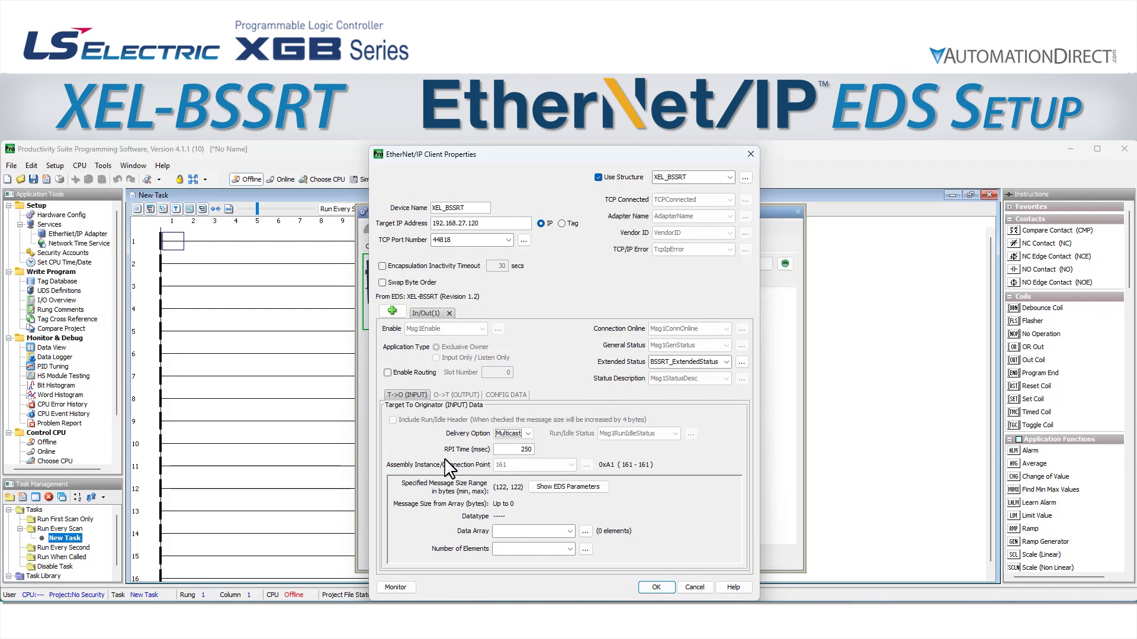
{"action": "left_click", "coordinate": [524, 433]}
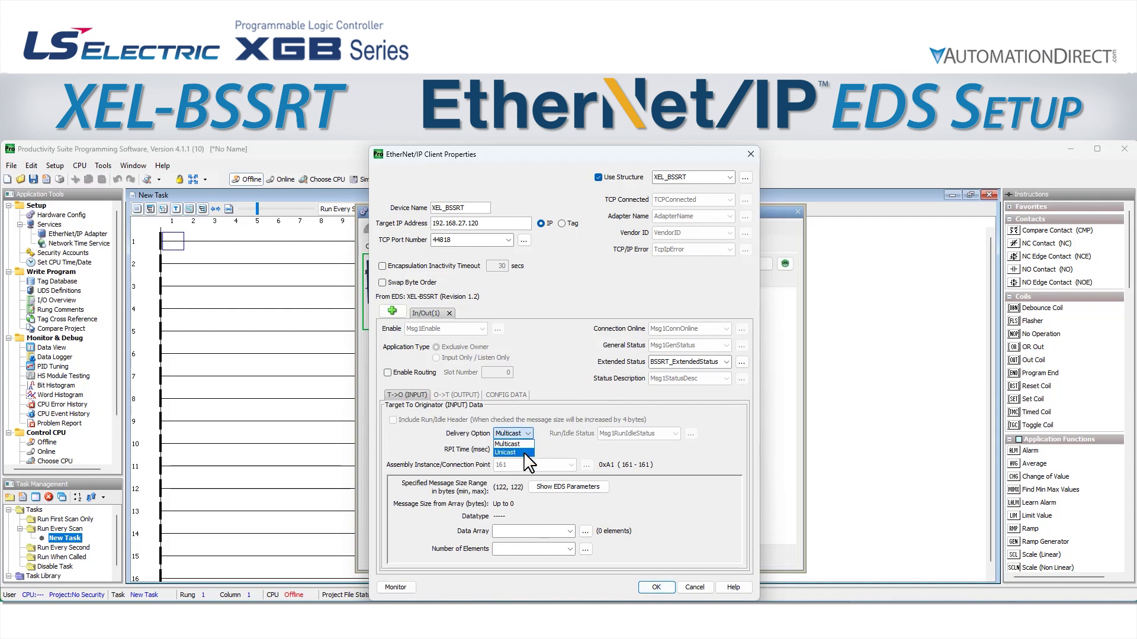
{"action": "left_click", "coordinate": [546, 428]}
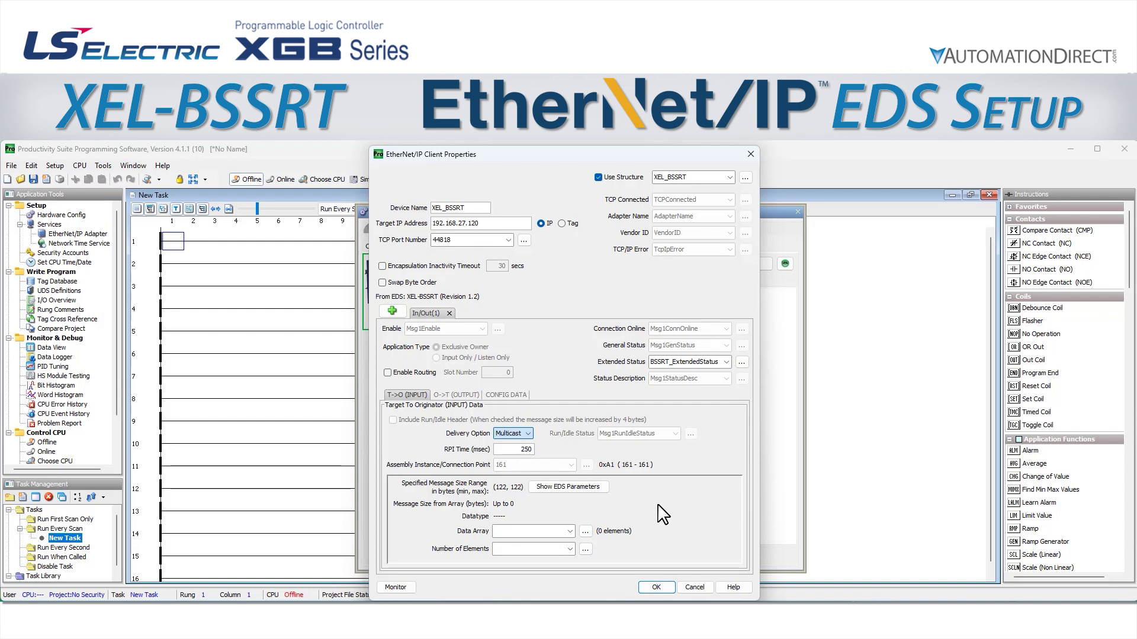
{"action": "left_click", "coordinate": [521, 434]}
{"action": "left_click", "coordinate": [515, 454]}
Assign a new tag named BSSRTInputArray as the data array for the message's input data
{"action": "left_click", "coordinate": [542, 530]}
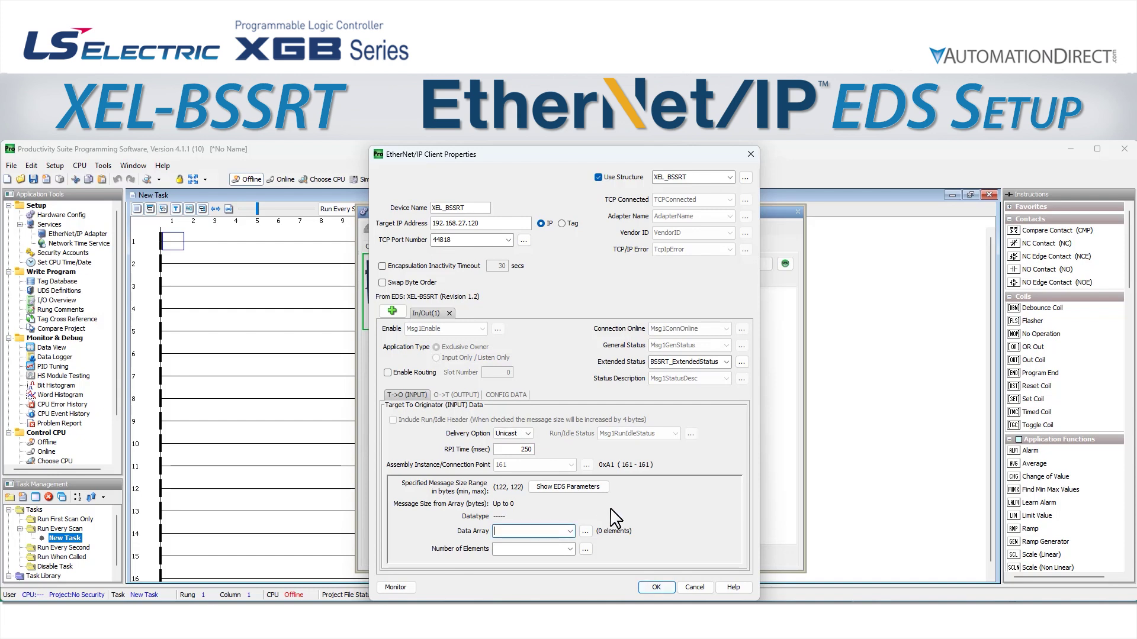
{"action": "type", "text": "BSSRT"}
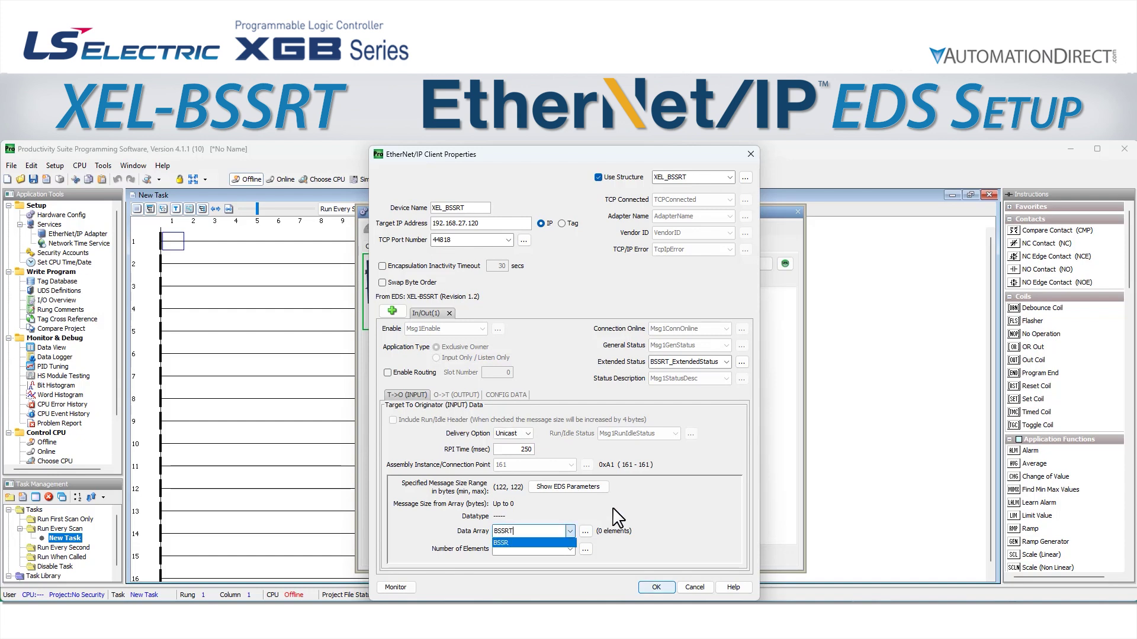
{"action": "type", "text": "InputArray"}
{"action": "key", "text": "Return"}
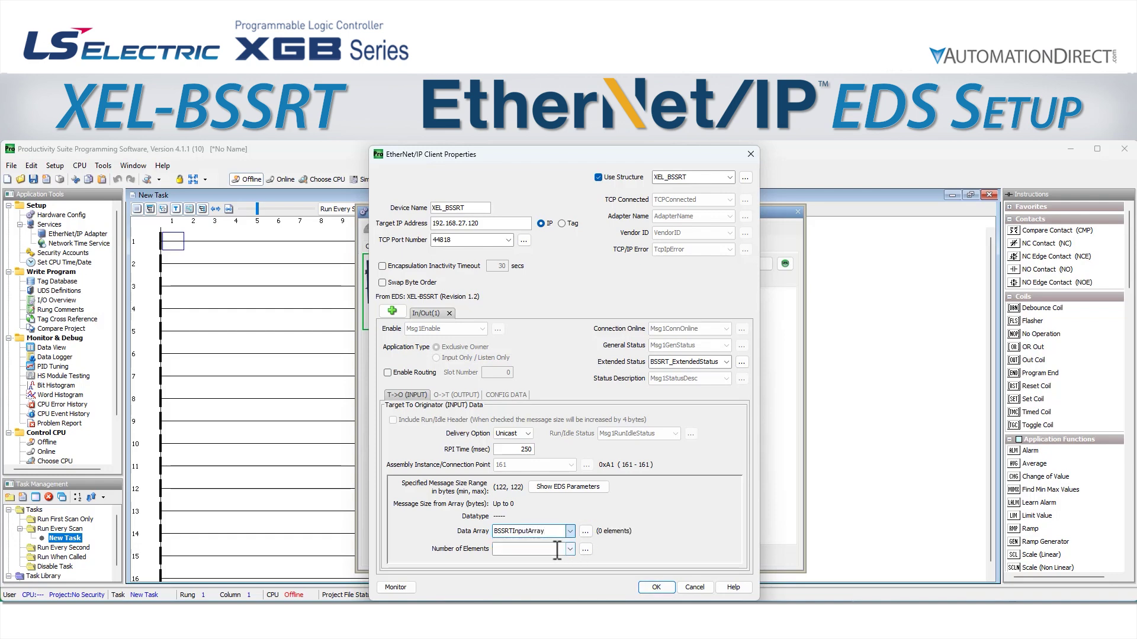
{"action": "left_click", "coordinate": [555, 549]}
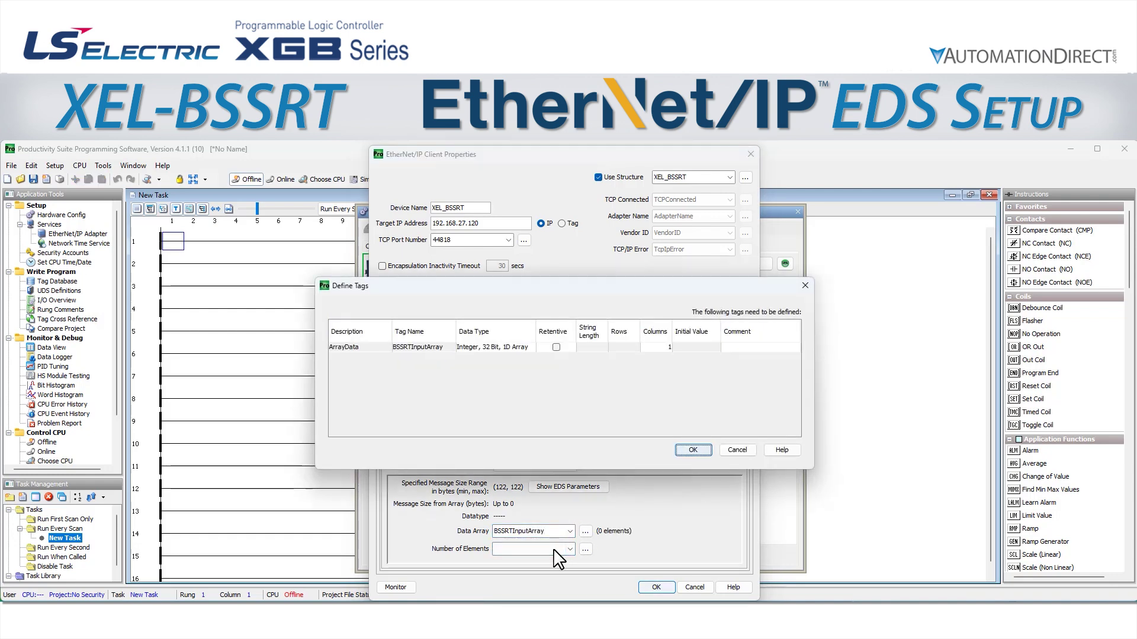
Define the BSSRTInputArray tag as a 16-bit integer 1D array with 61 columns
{"action": "left_click", "coordinate": [502, 347]}
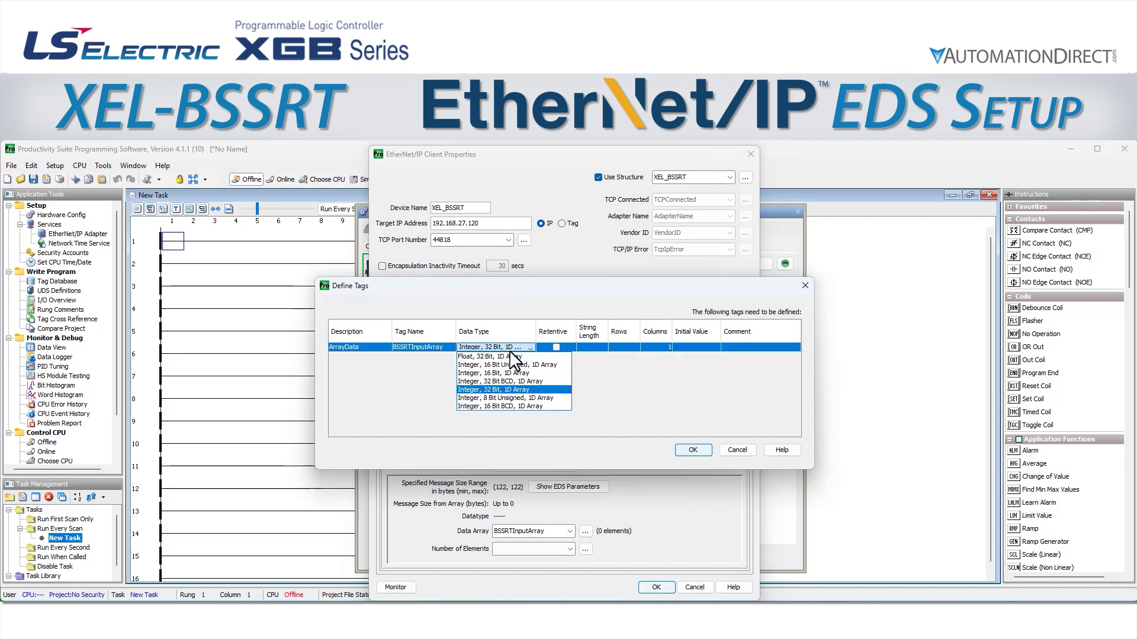
{"action": "left_click", "coordinate": [560, 374]}
{"action": "left_click", "coordinate": [660, 347]}
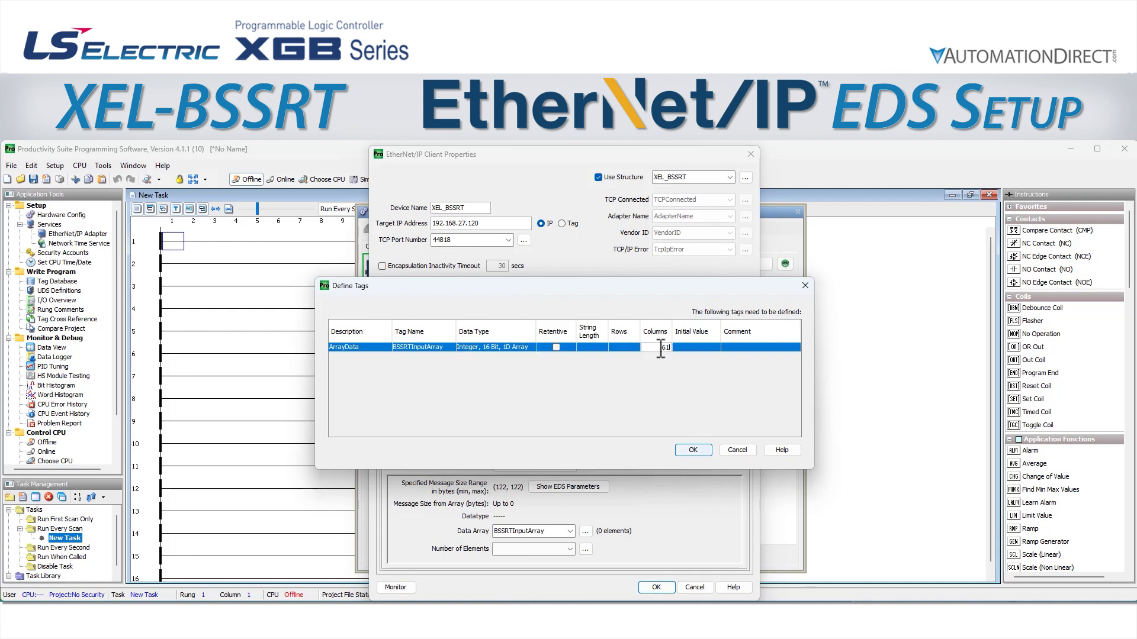
{"action": "left_click", "coordinate": [694, 451]}
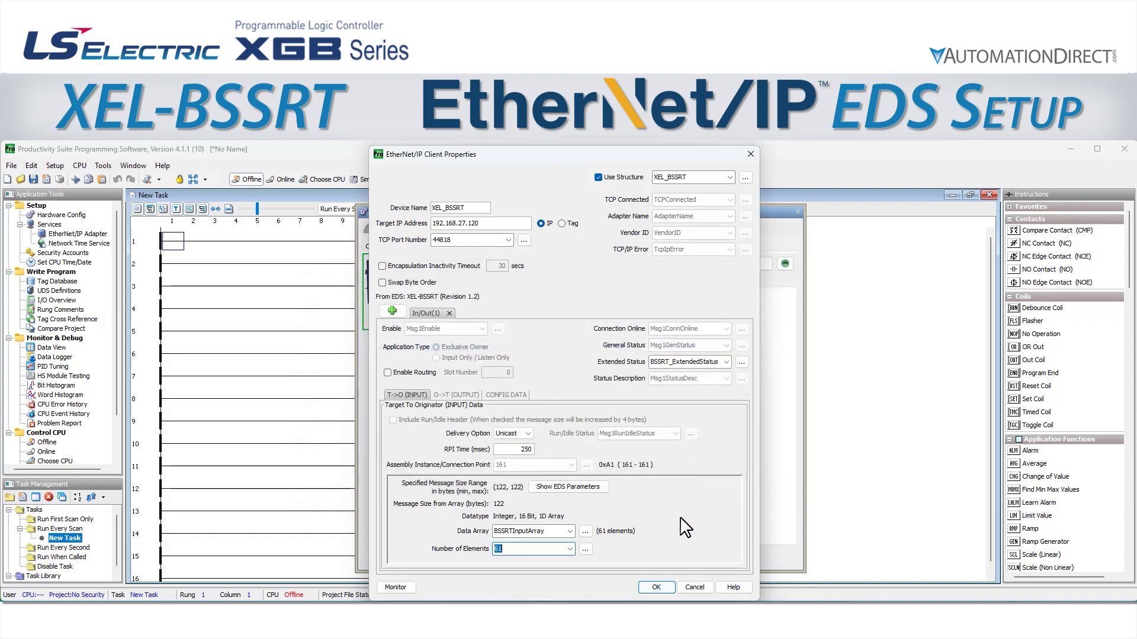
Assign a new tag named BSSRTOutputArray as the data array for the message's output data
{"action": "left_click", "coordinate": [454, 394]}
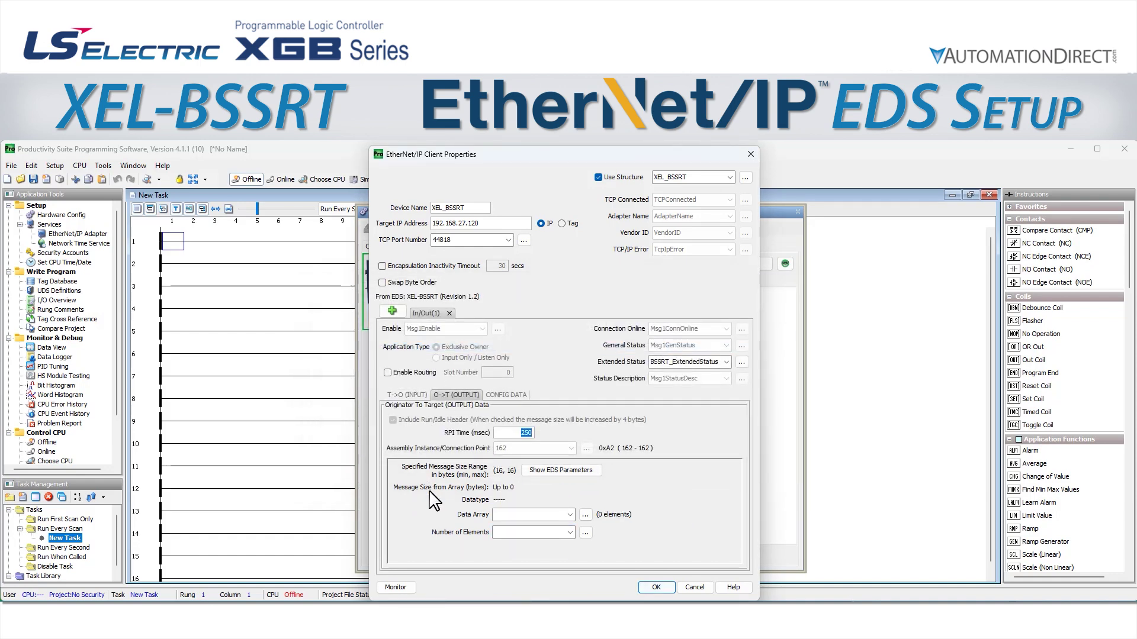
{"action": "left_click", "coordinate": [516, 516]}
{"action": "type", "text": "BS"}
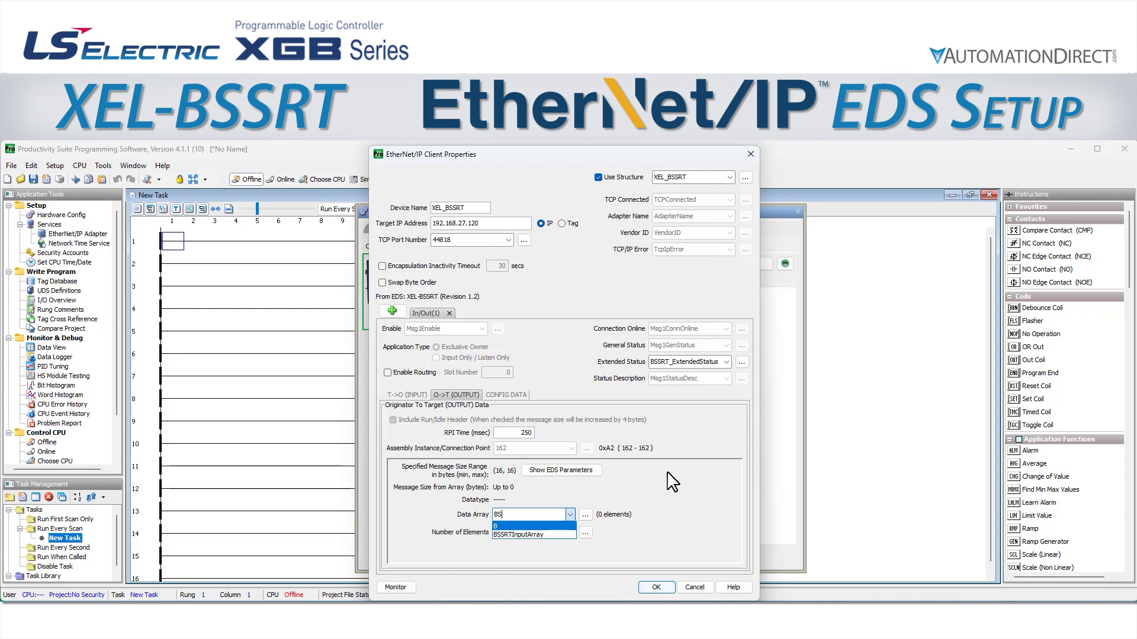
{"action": "type", "text": "SRTOutputArray"}
{"action": "key", "text": "Tab"}
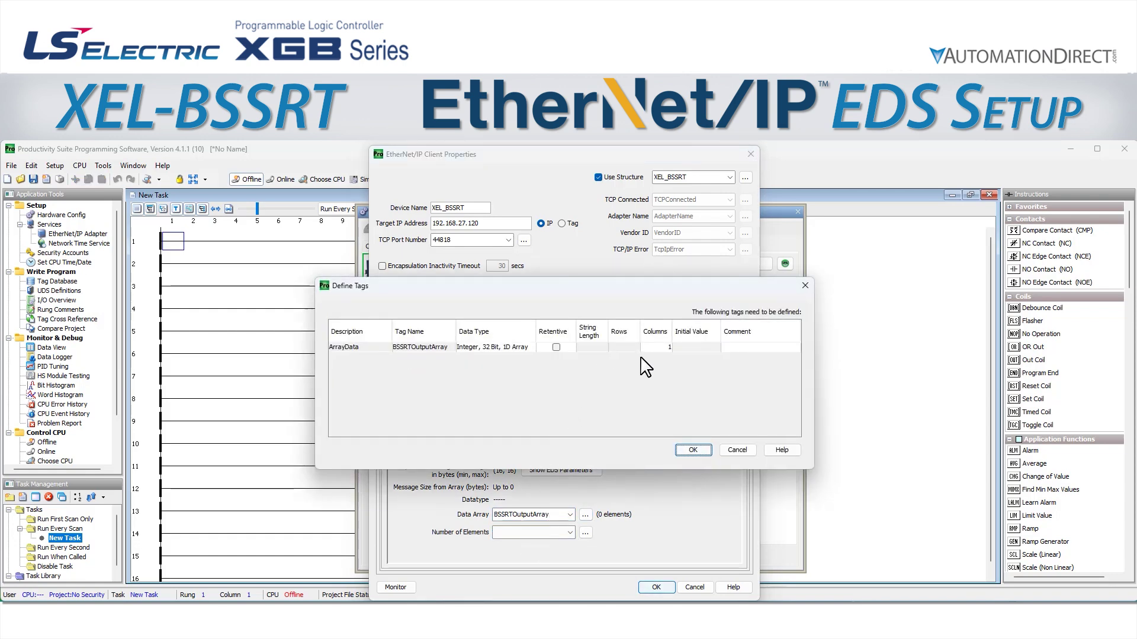
Define the BSSRTOutputArray tag as a 16-bit integer 1D array with 8 columns
{"action": "left_click", "coordinate": [521, 349]}
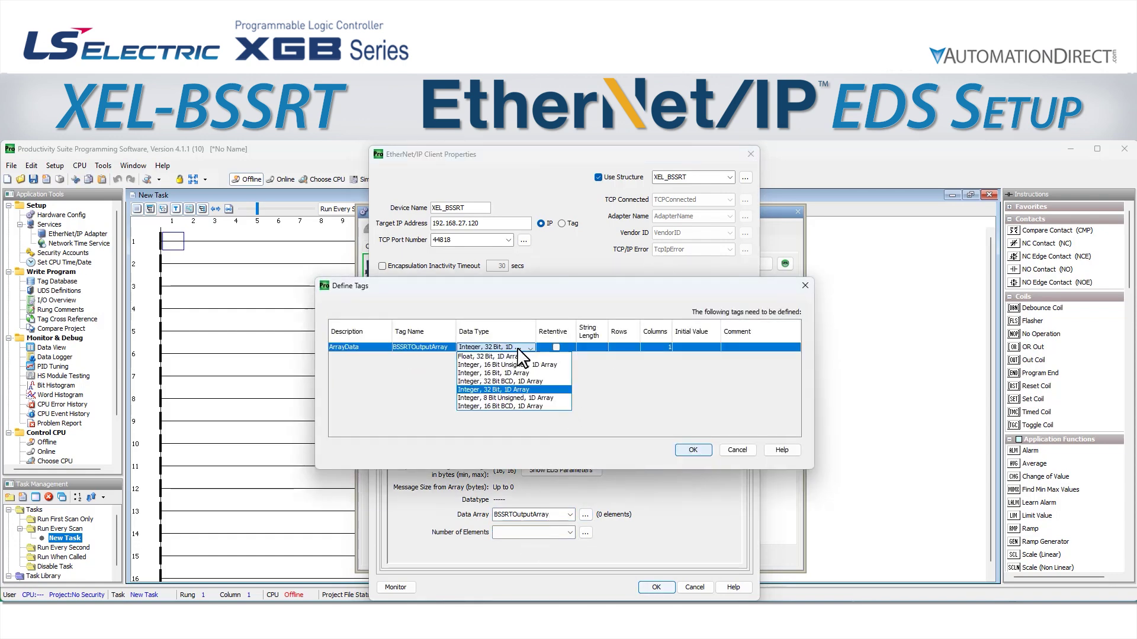
{"action": "left_click", "coordinate": [563, 372]}
{"action": "left_click", "coordinate": [660, 349]}
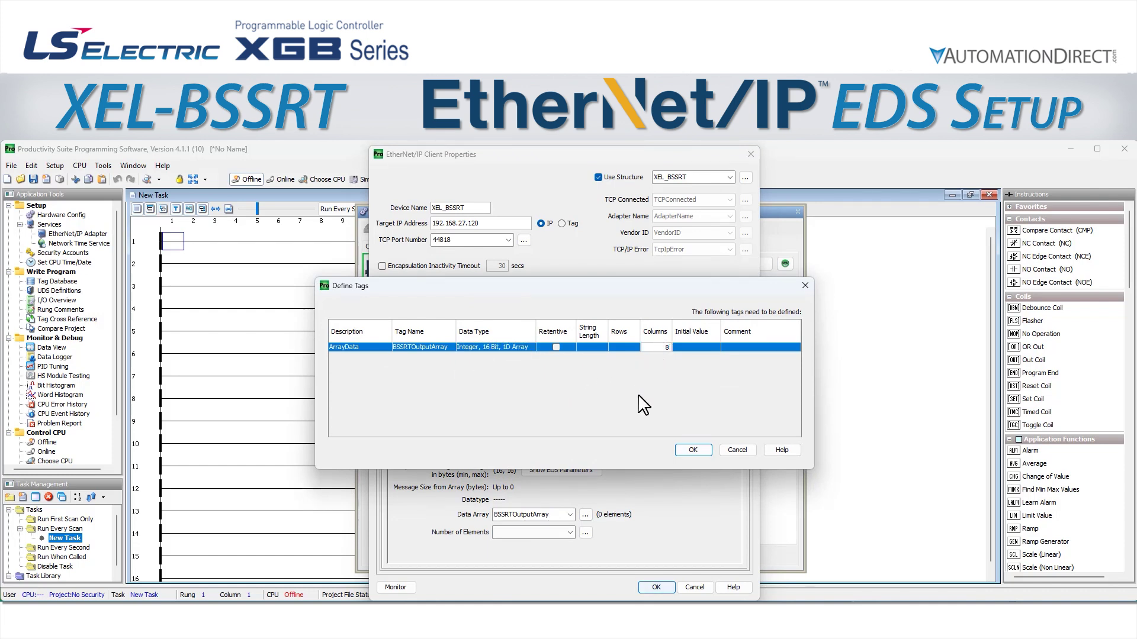
{"action": "left_click", "coordinate": [691, 450]}
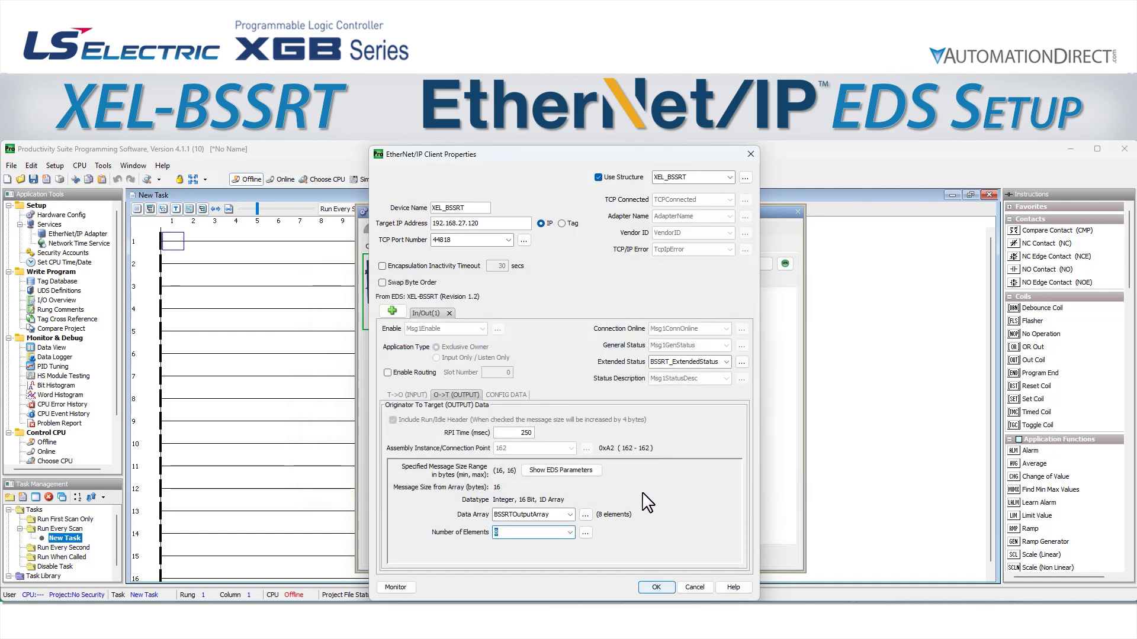
Check the message's configuration data, then accept the client properties and define the remaining XEL_BSSRT structure and extended status tags
{"action": "left_click", "coordinate": [502, 396]}
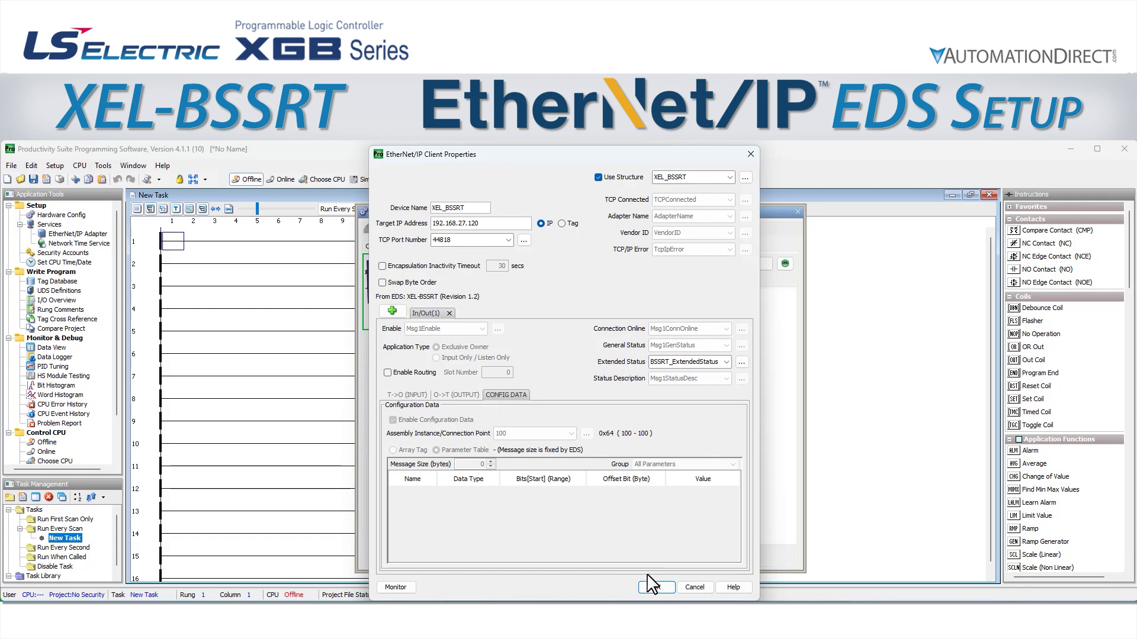
{"action": "left_click", "coordinate": [655, 587]}
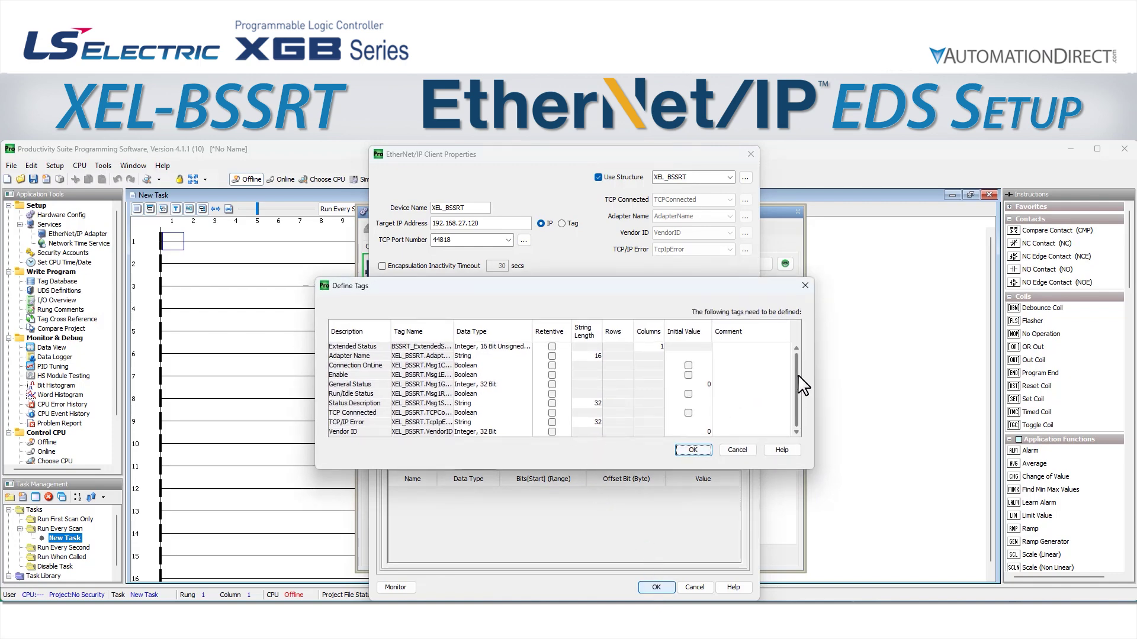
{"action": "left_click", "coordinate": [692, 451]}
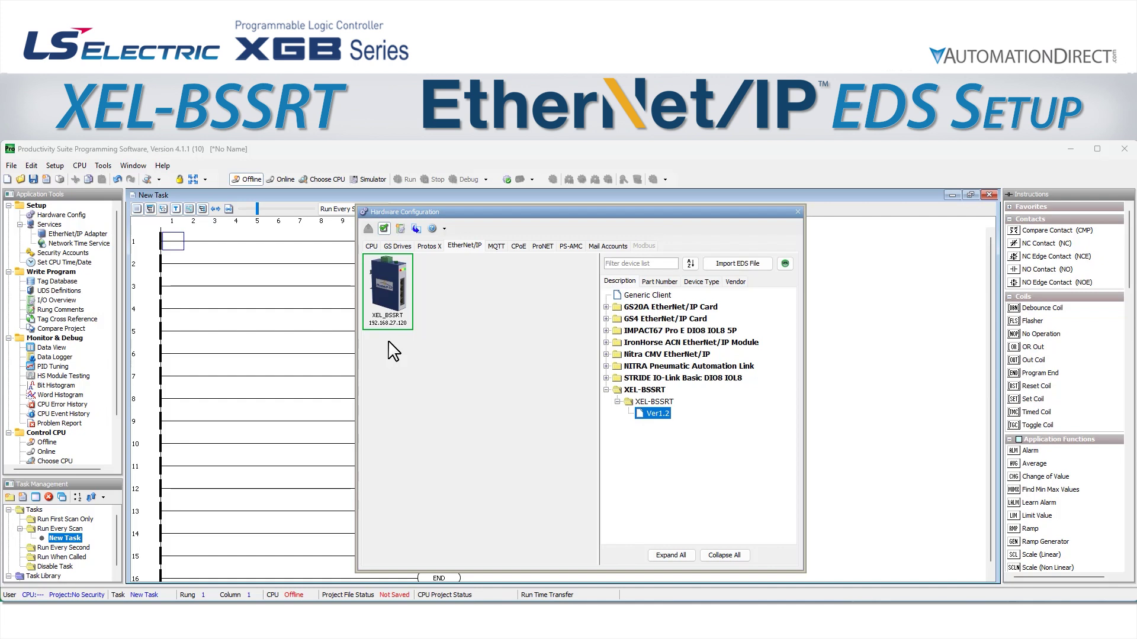
Close the hardware configuration and connect to the P1-550 CPU at 192.168.27.50
{"action": "left_click", "coordinate": [798, 212]}
{"action": "left_click", "coordinate": [324, 179]}
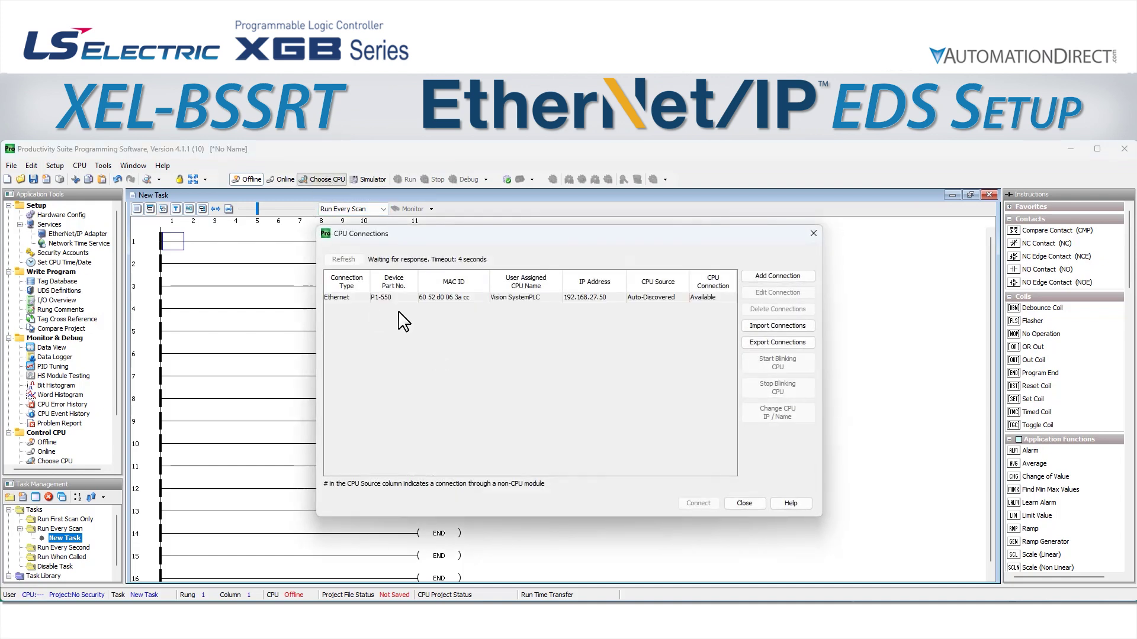
{"action": "left_click", "coordinate": [395, 298]}
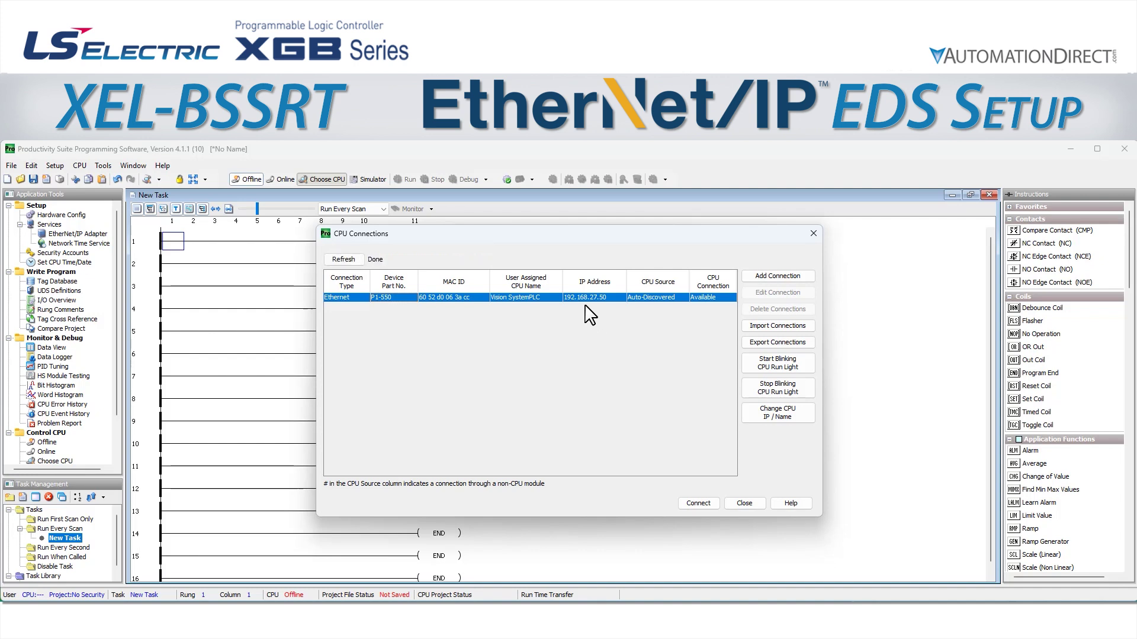
{"action": "left_click", "coordinate": [696, 505]}
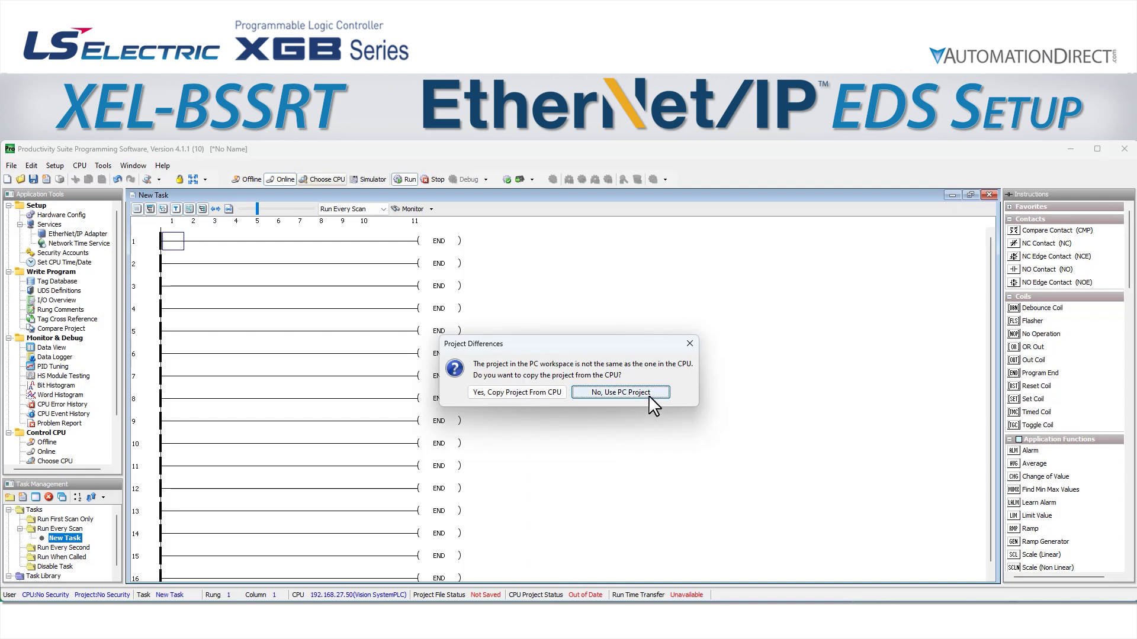
Keep the PC project instead of the CPU's and transfer it to the CPU with a stop mode transfer
{"action": "left_click", "coordinate": [663, 400]}
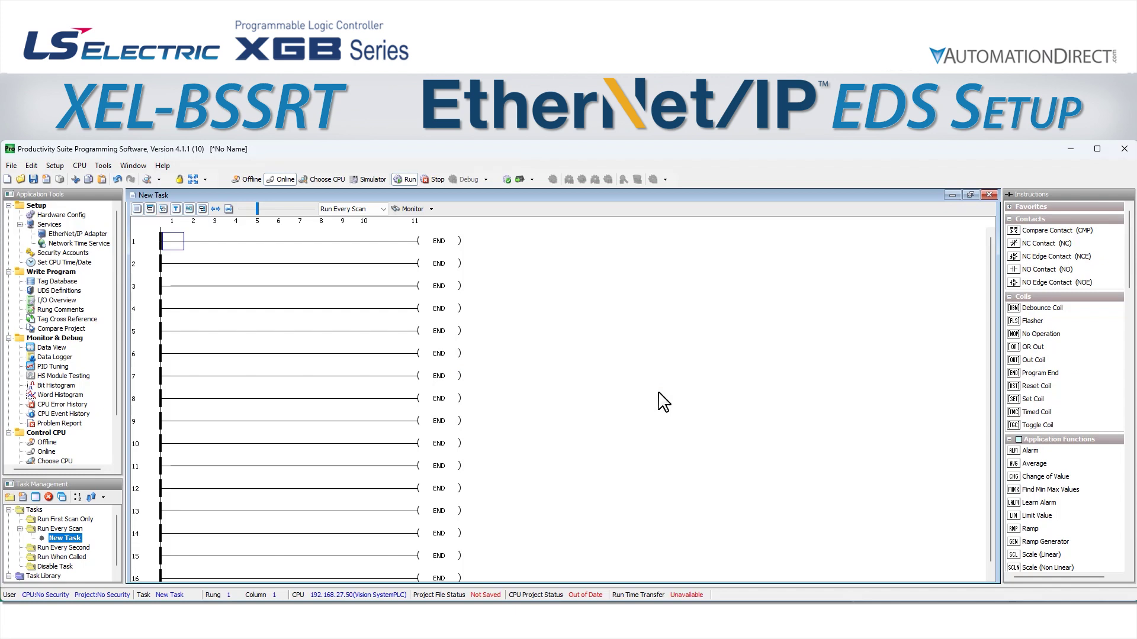
{"action": "left_click", "coordinate": [519, 178]}
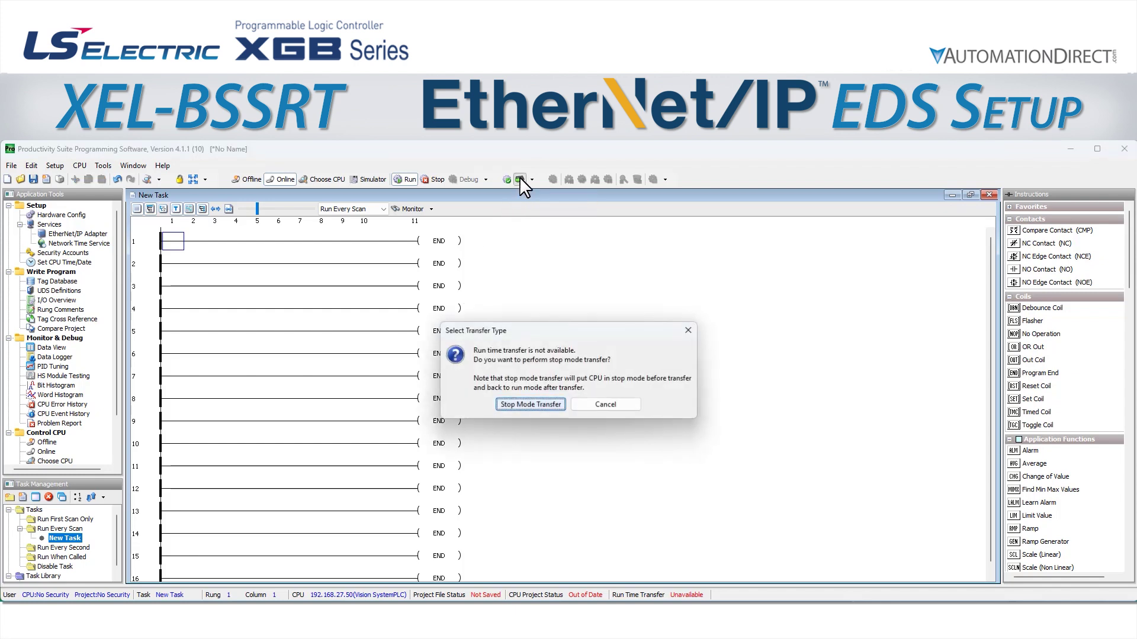
{"action": "left_click", "coordinate": [534, 405]}
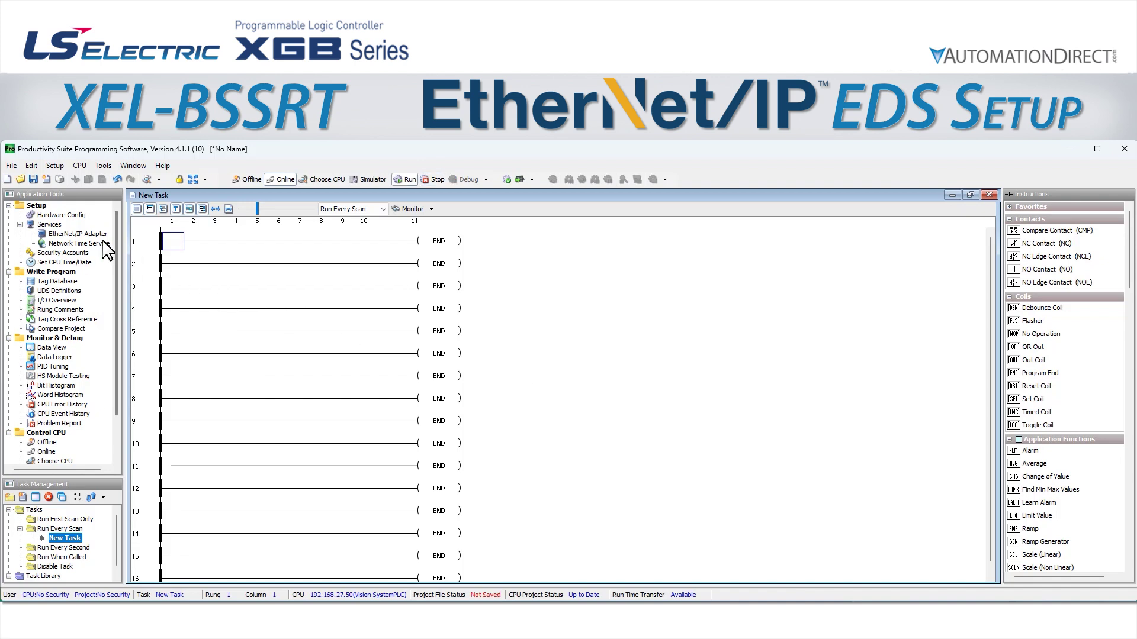
Set up monitoring of the XEL_BSSRT device in a new Data View tab named E/IP Scanner - XEL_BSSRT
{"action": "left_click", "coordinate": [63, 215]}
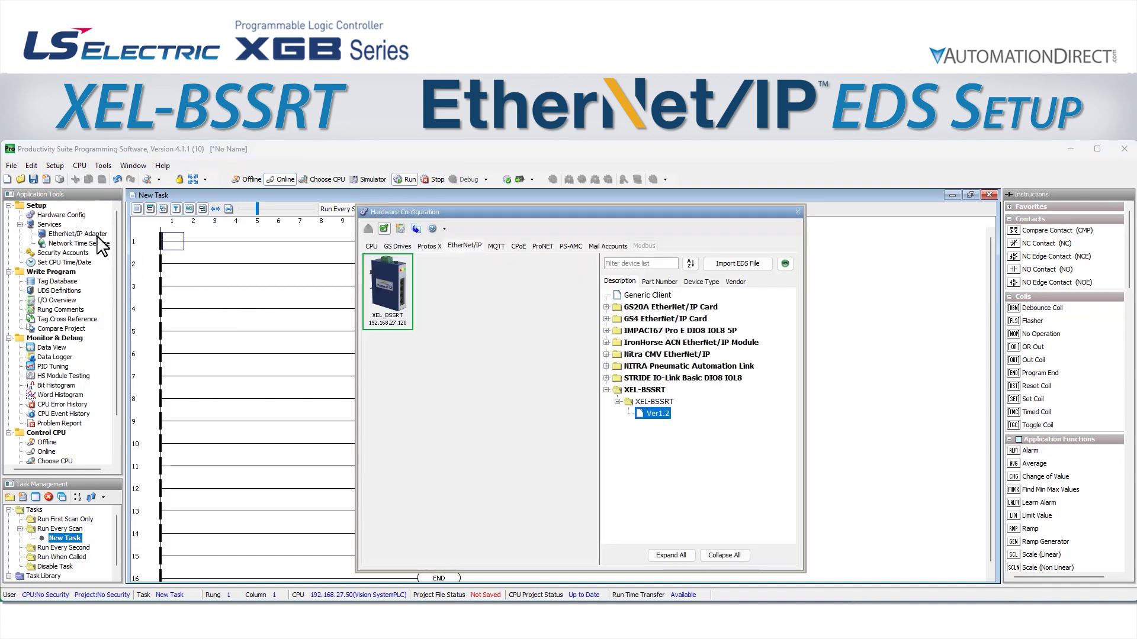
{"action": "right_click", "coordinate": [388, 302]}
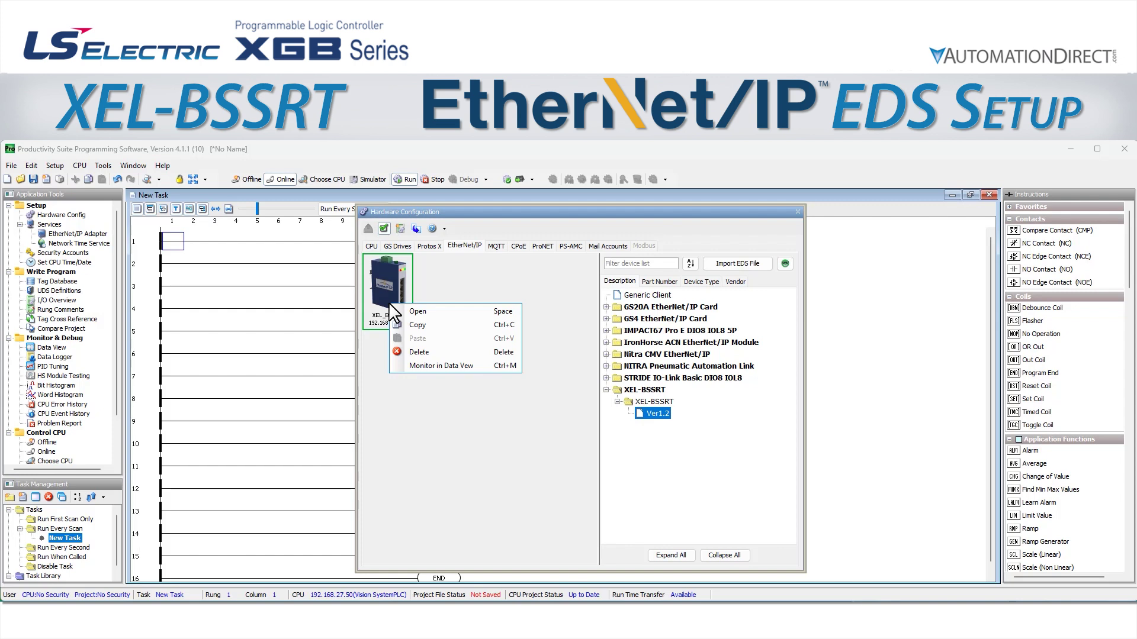
{"action": "left_click", "coordinate": [453, 366]}
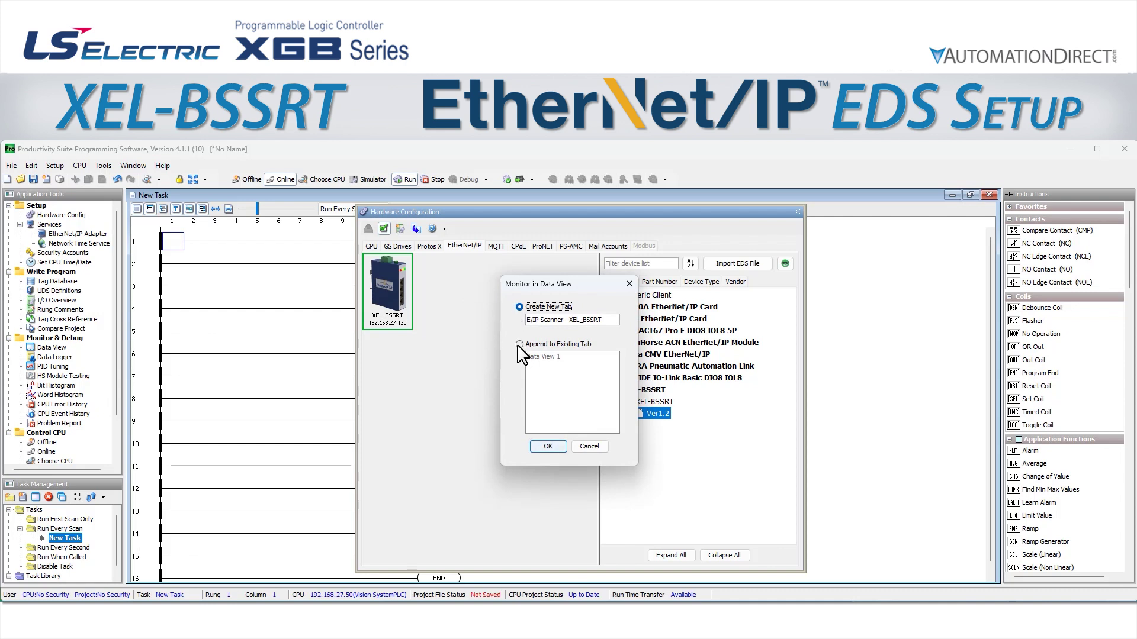
{"action": "left_click", "coordinate": [542, 449]}
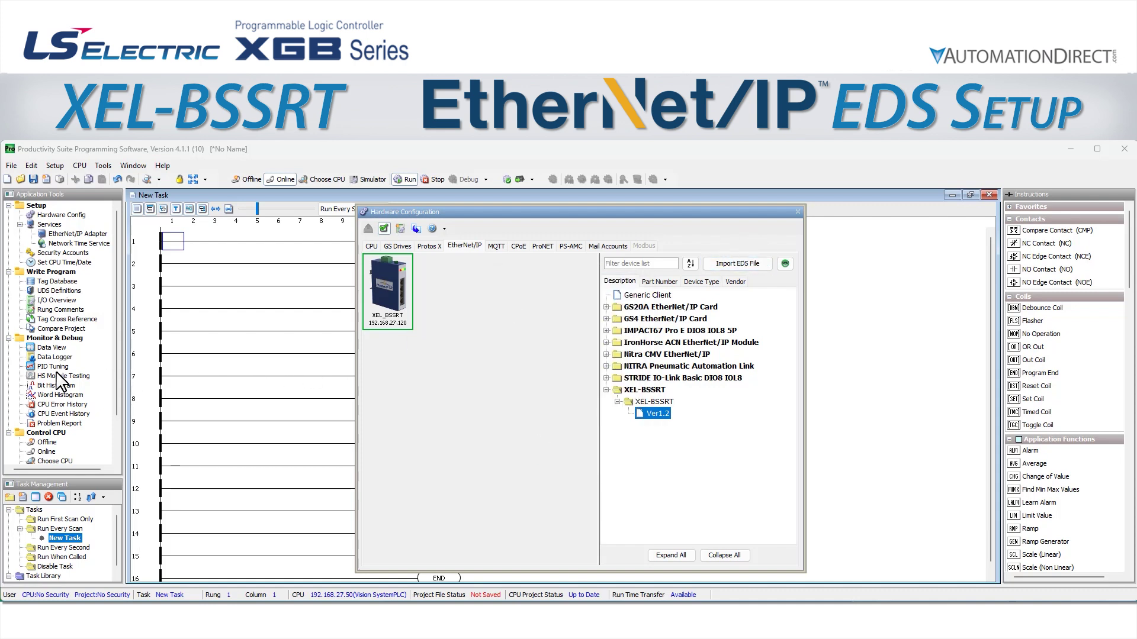
In the E/IP Scanner - XEL_BSSRT Data View, turn on XEL_BSSRT.Msg1Enable and send the edit to the CPU
{"action": "double_click", "coordinate": [51, 348]}
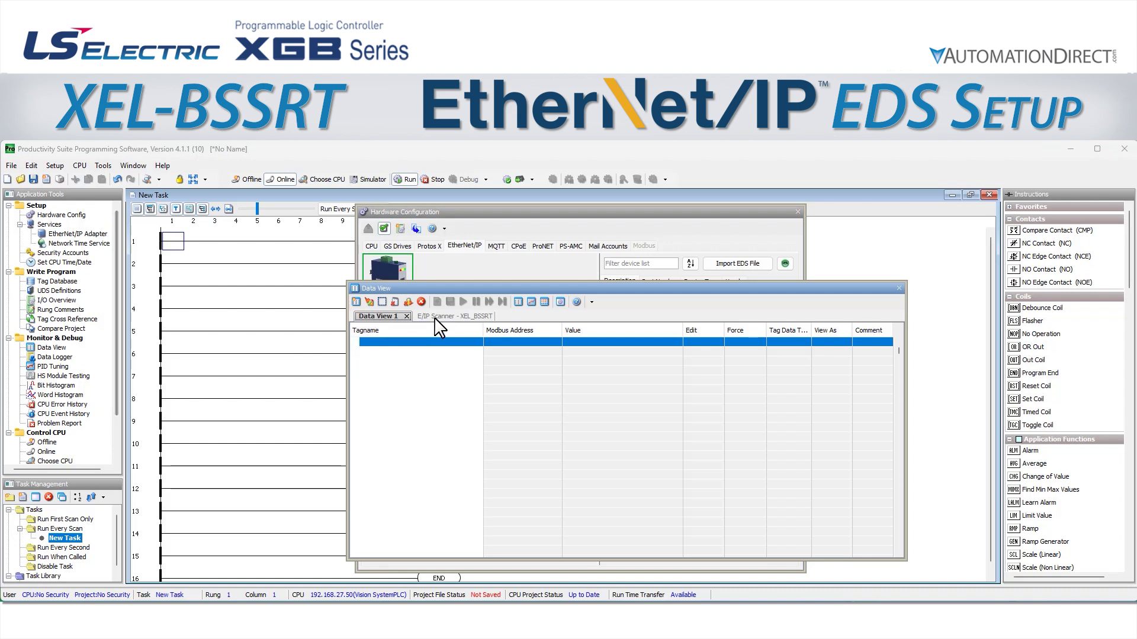
{"action": "left_click", "coordinate": [436, 318]}
{"action": "left_click_drag", "start_coordinate": [533, 289], "coordinate": [445, 283]}
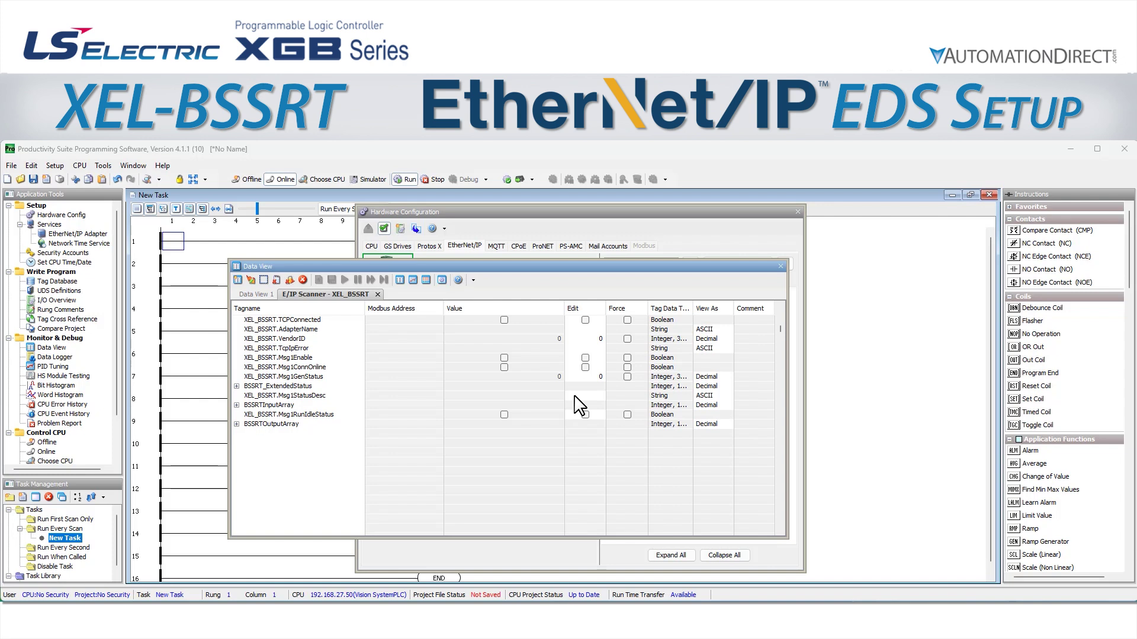
{"action": "left_click", "coordinate": [585, 359]}
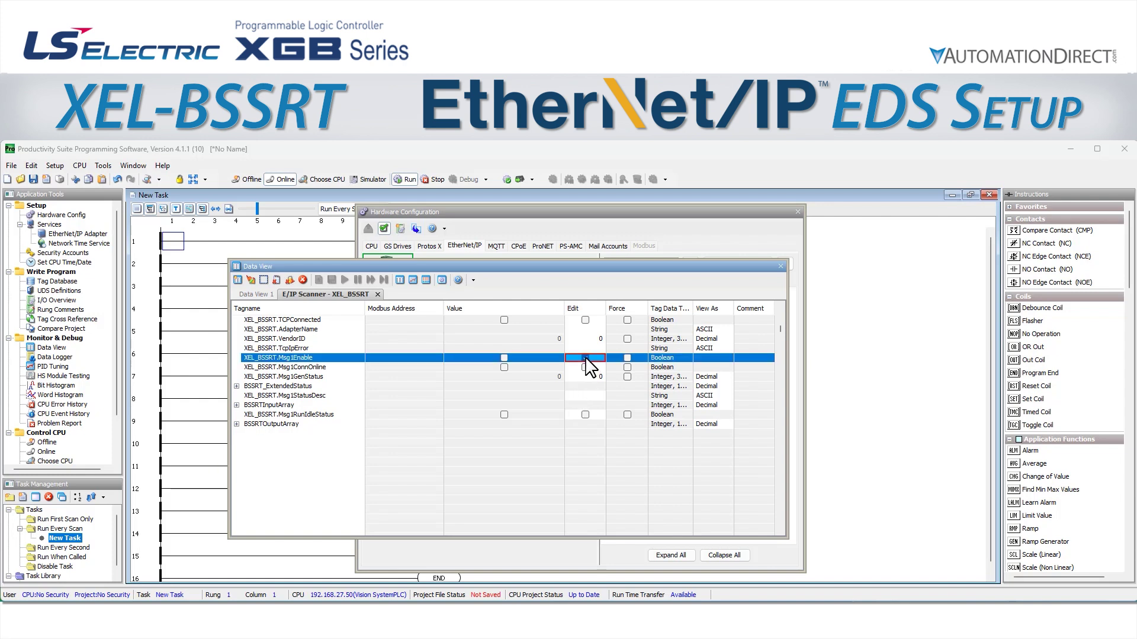
{"action": "left_click", "coordinate": [252, 281]}
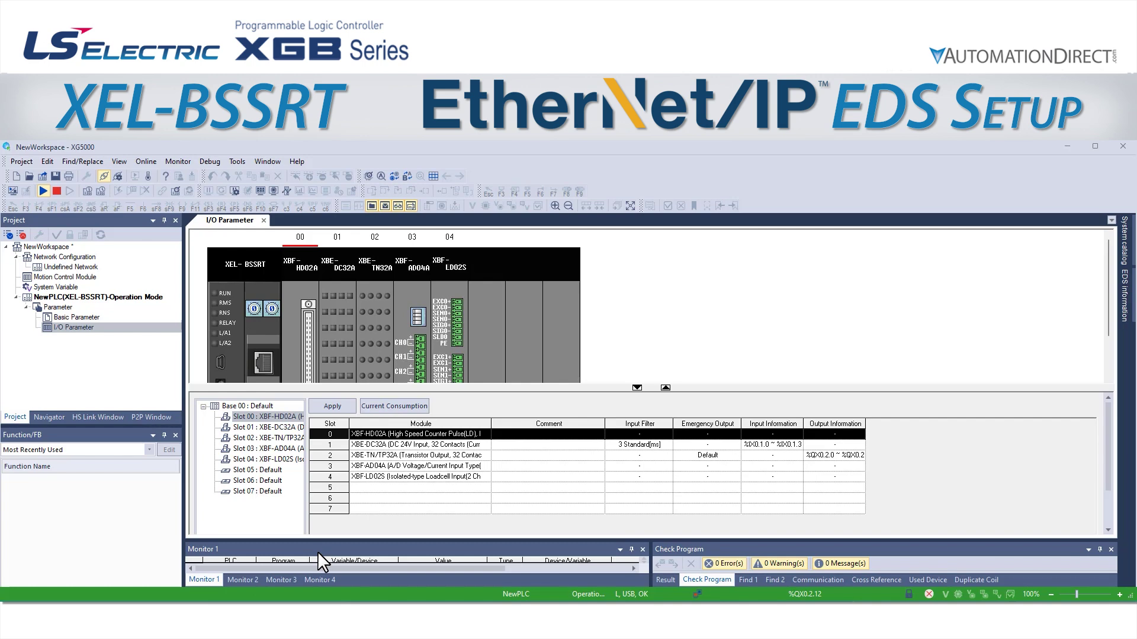
In XG5000, enlarge the rack view and monitor table, add %QX0.2.0 to Monitor 1 and start monitoring
{"action": "left_click", "coordinate": [143, 327]}
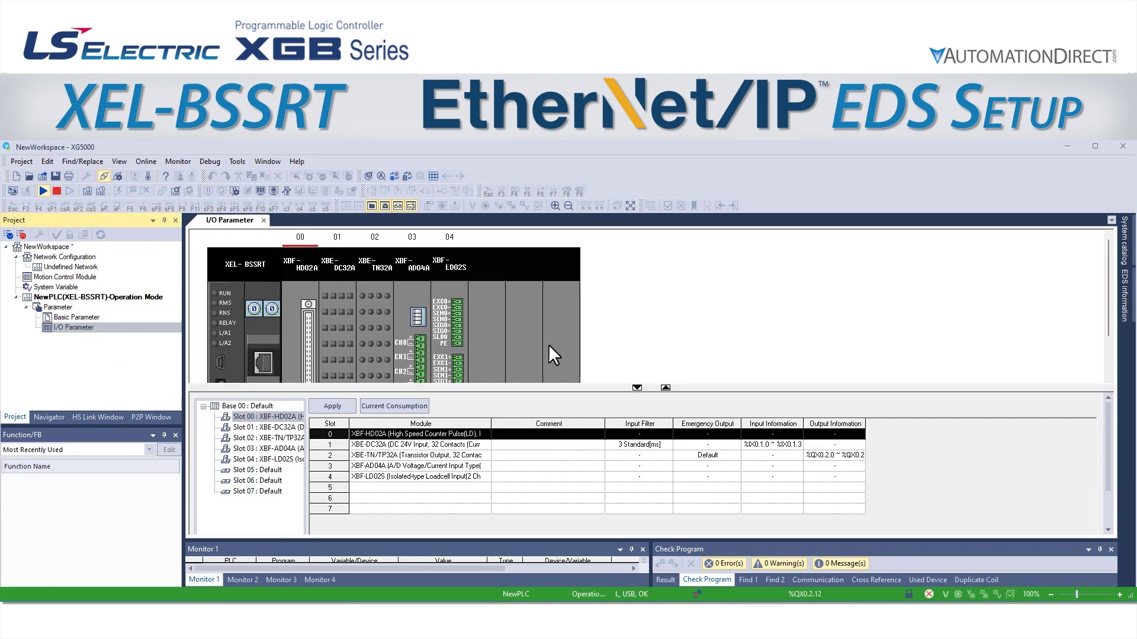
{"action": "left_click_drag", "start_coordinate": [577, 388], "coordinate": [576, 427]}
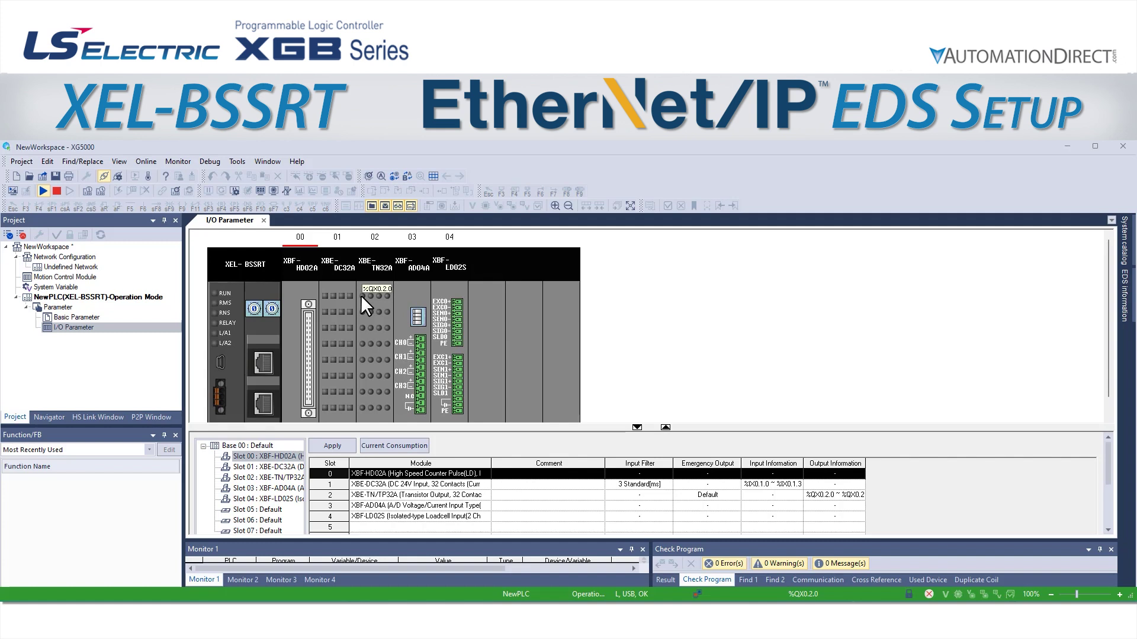
{"action": "left_click_drag", "start_coordinate": [437, 540], "coordinate": [444, 441]}
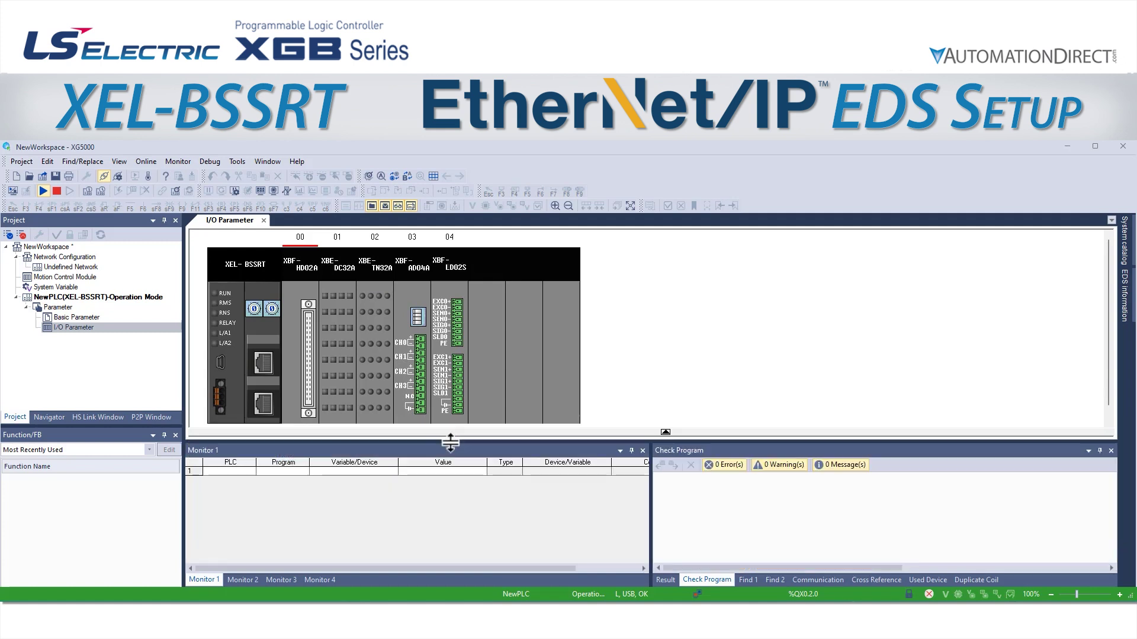
{"action": "left_click", "coordinate": [349, 472]}
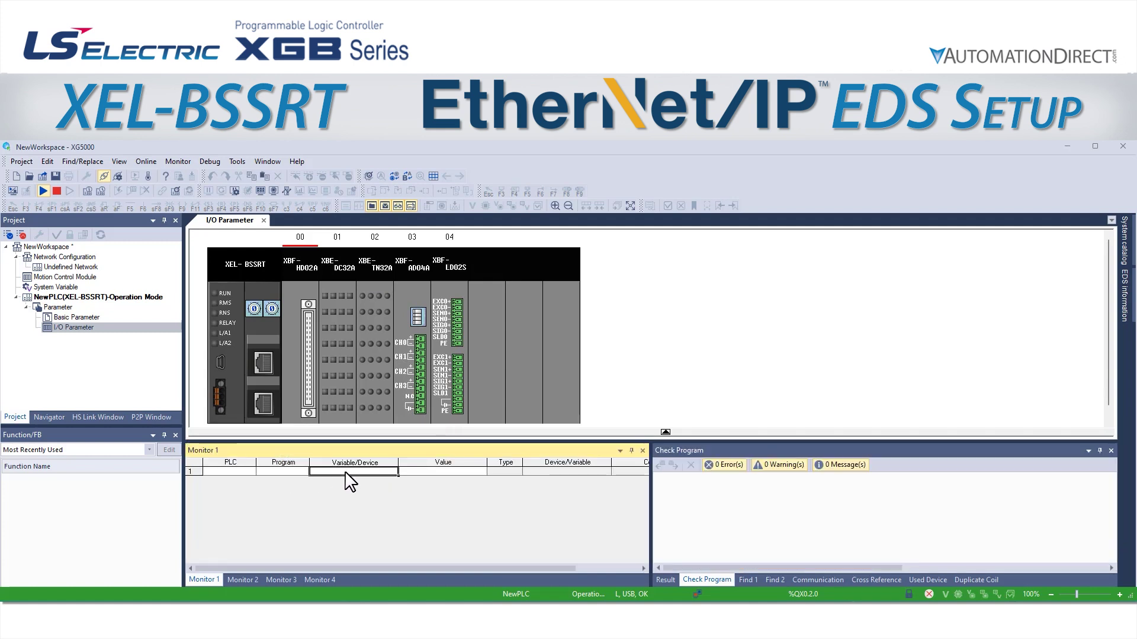
{"action": "type", "text": "%QX0.2.0"}
{"action": "key", "text": "Return"}
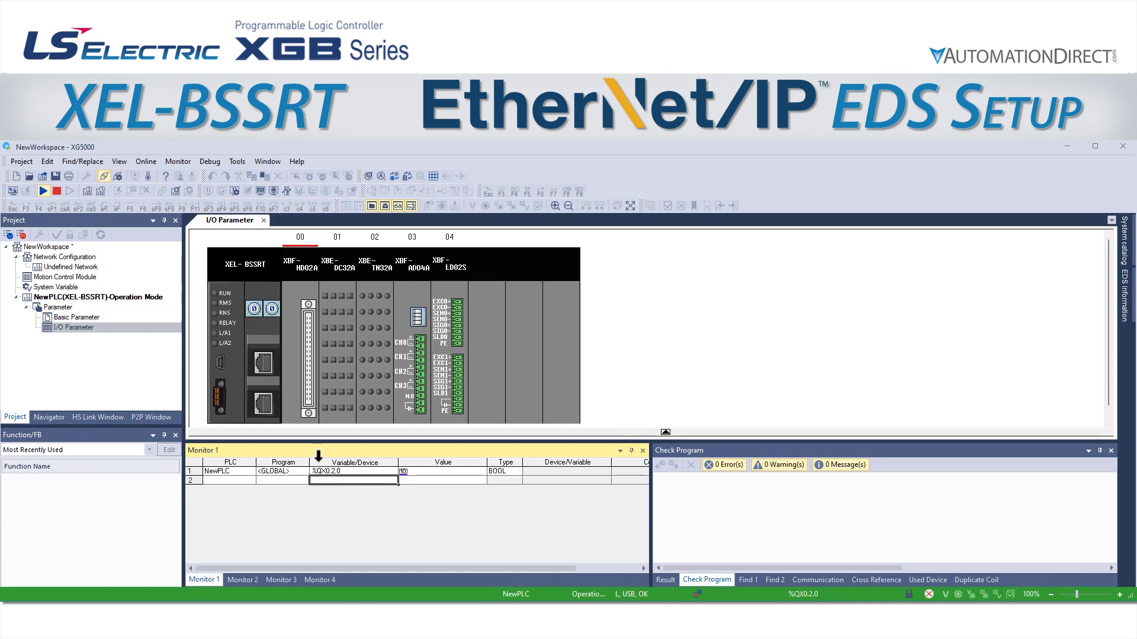
{"action": "left_click", "coordinate": [13, 190]}
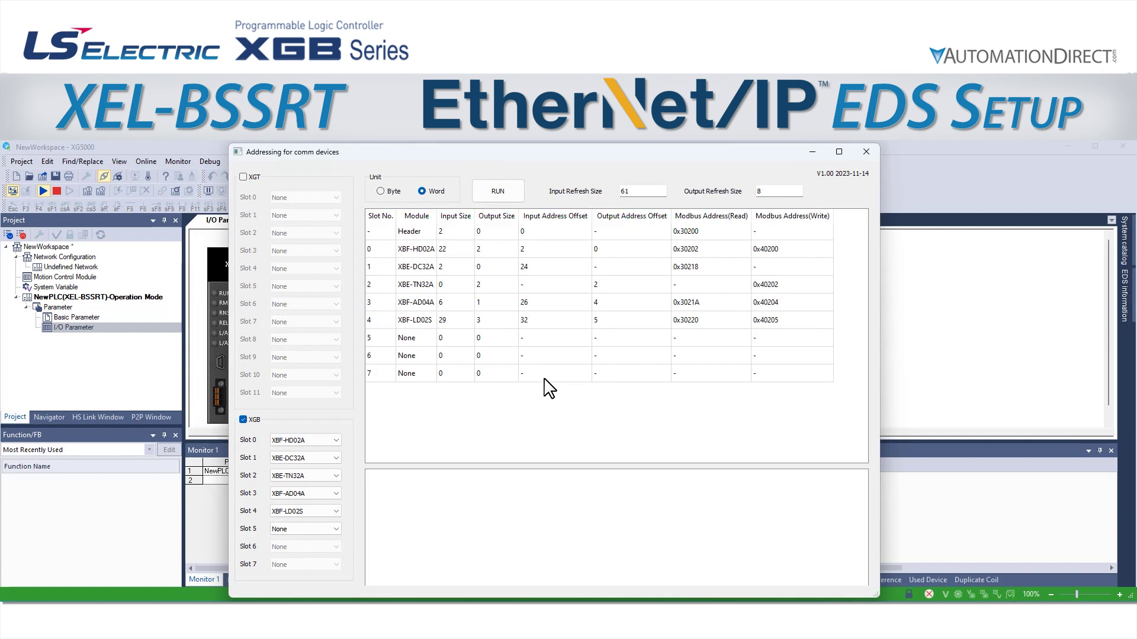
Examine the XBE-TN32A module's output size, address offset and data details in the comm device addressing tool
{"action": "left_click", "coordinate": [490, 286]}
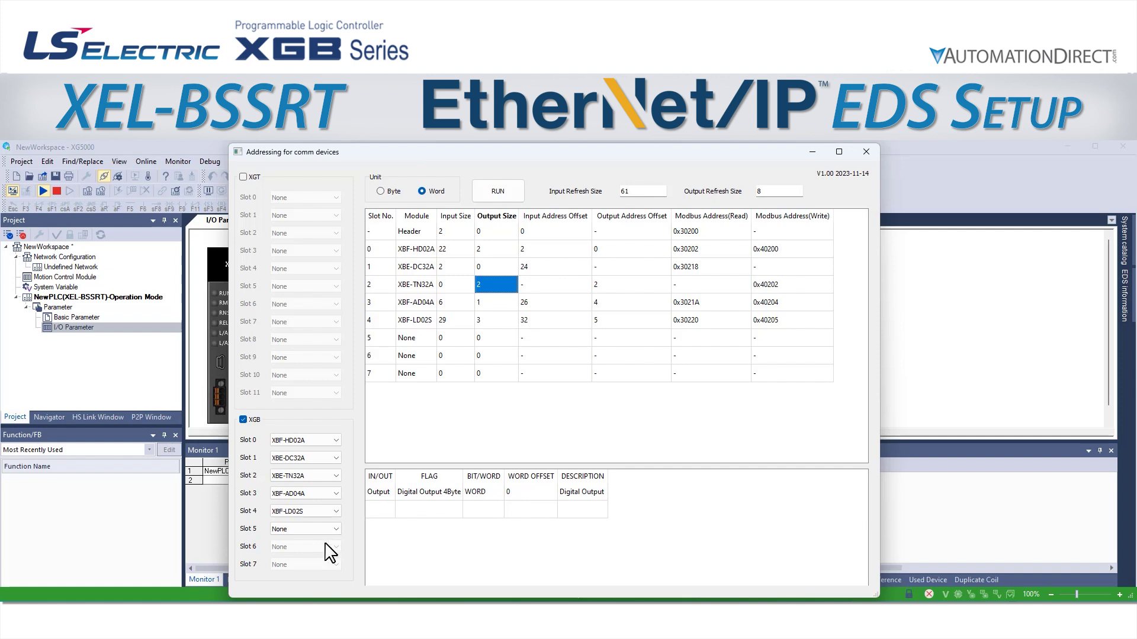
{"action": "left_click", "coordinate": [503, 304]}
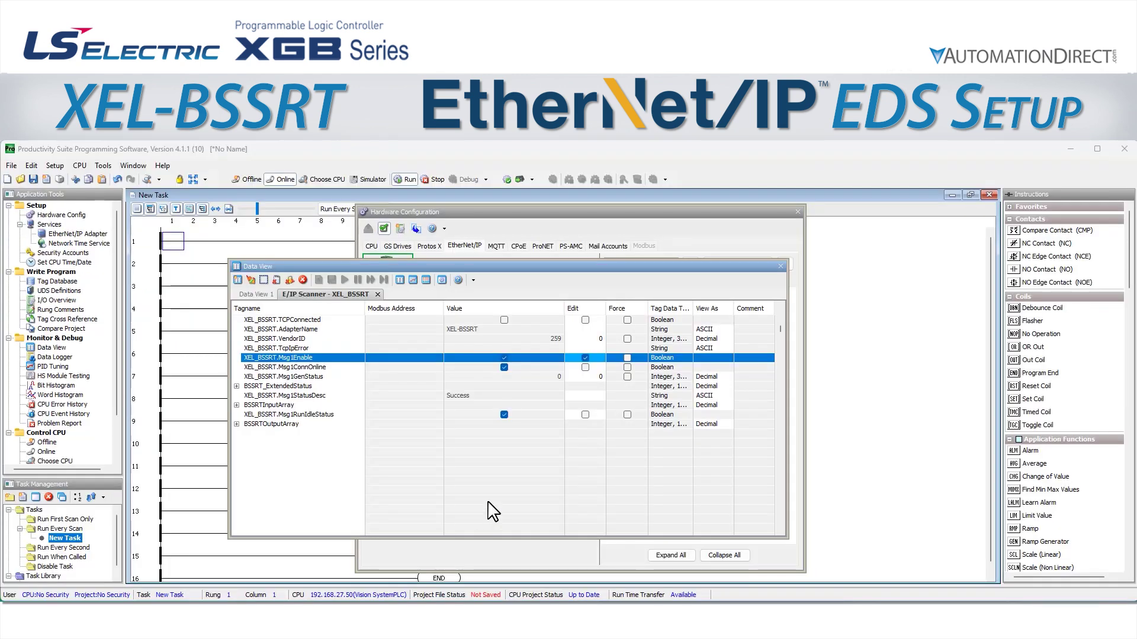
Expand BSSRTOutputArray in the Data View, show bit of word details for BSSRTOutputArray(3) and expand its individual bits
{"action": "left_click", "coordinate": [237, 423]}
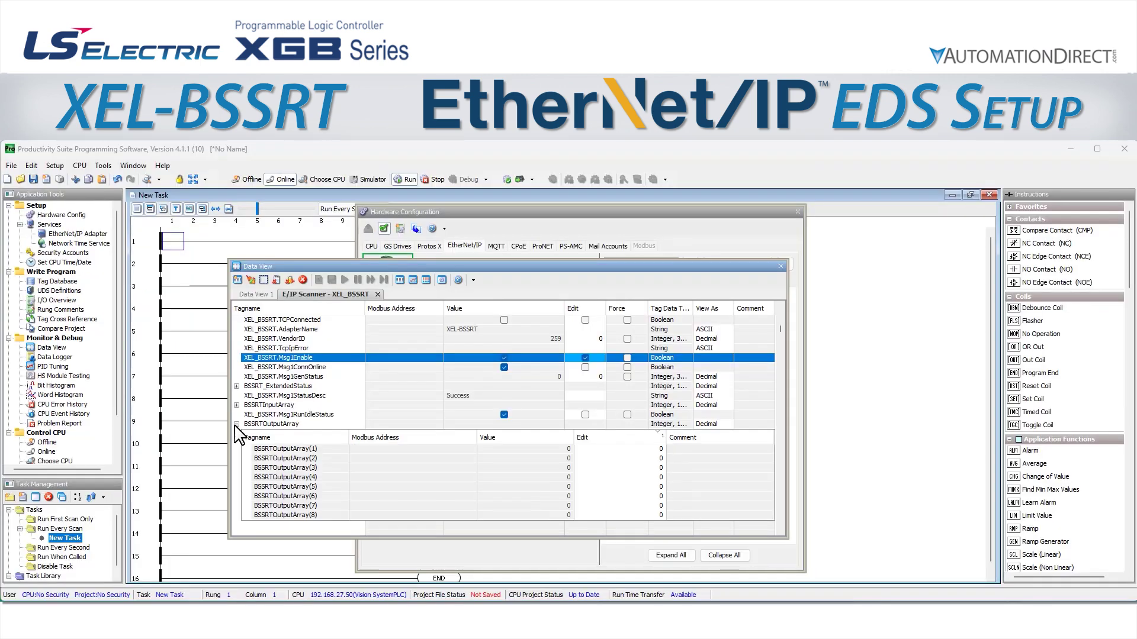
{"action": "scroll", "coordinate": [320, 408], "scroll_direction": "down", "scroll_amount": 2}
{"action": "scroll", "coordinate": [328, 412], "scroll_direction": "down", "scroll_amount": 1}
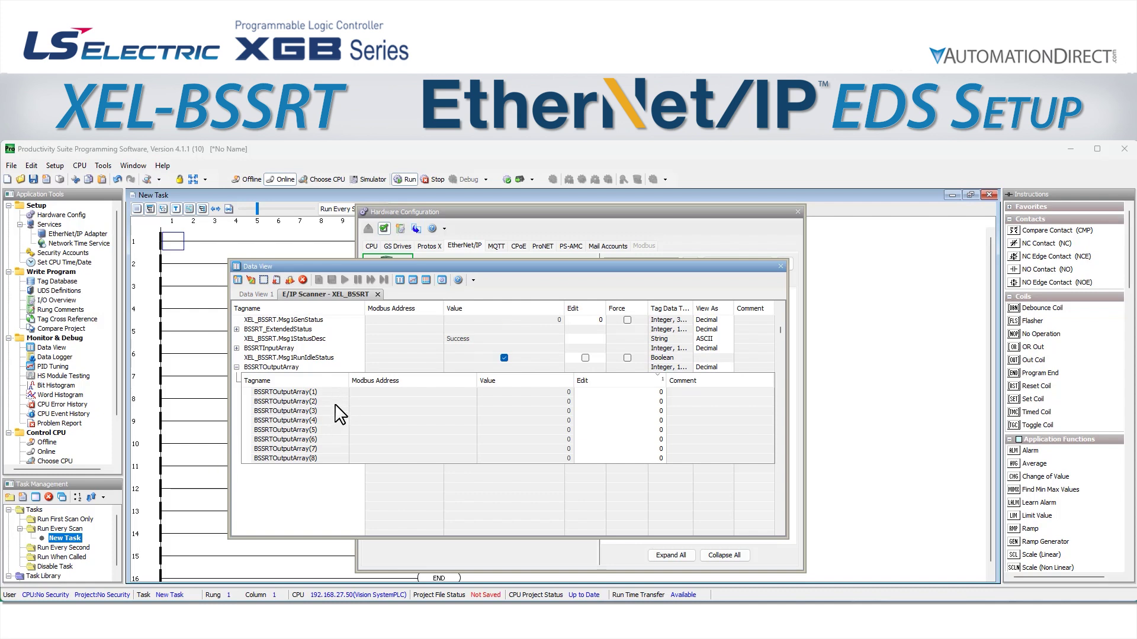
{"action": "left_click", "coordinate": [336, 409]}
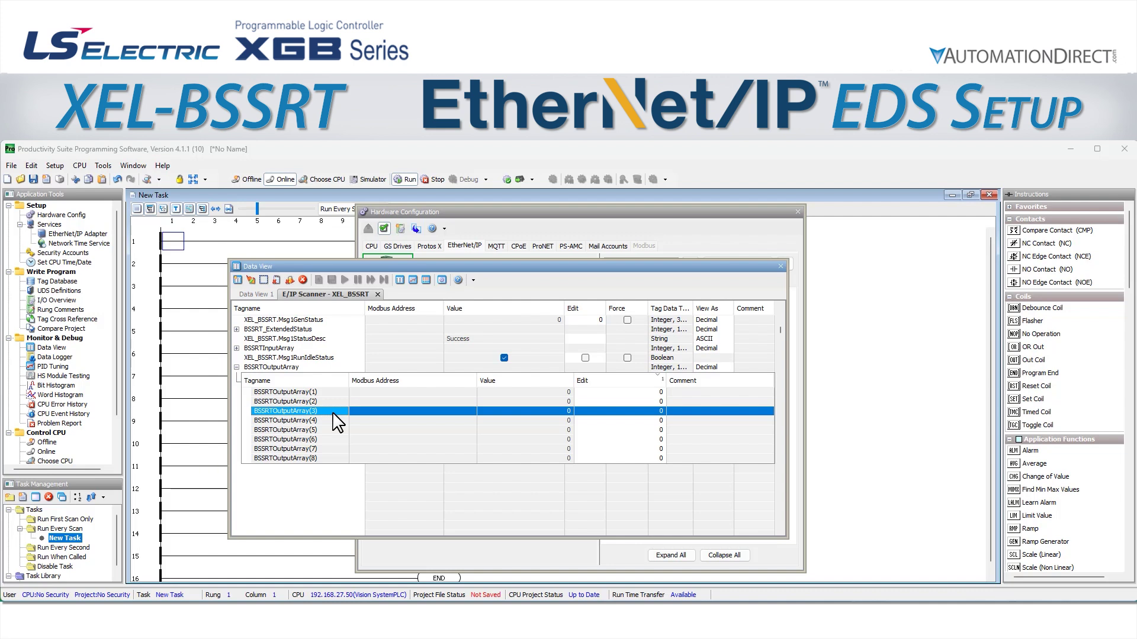
{"action": "right_click", "coordinate": [333, 412]}
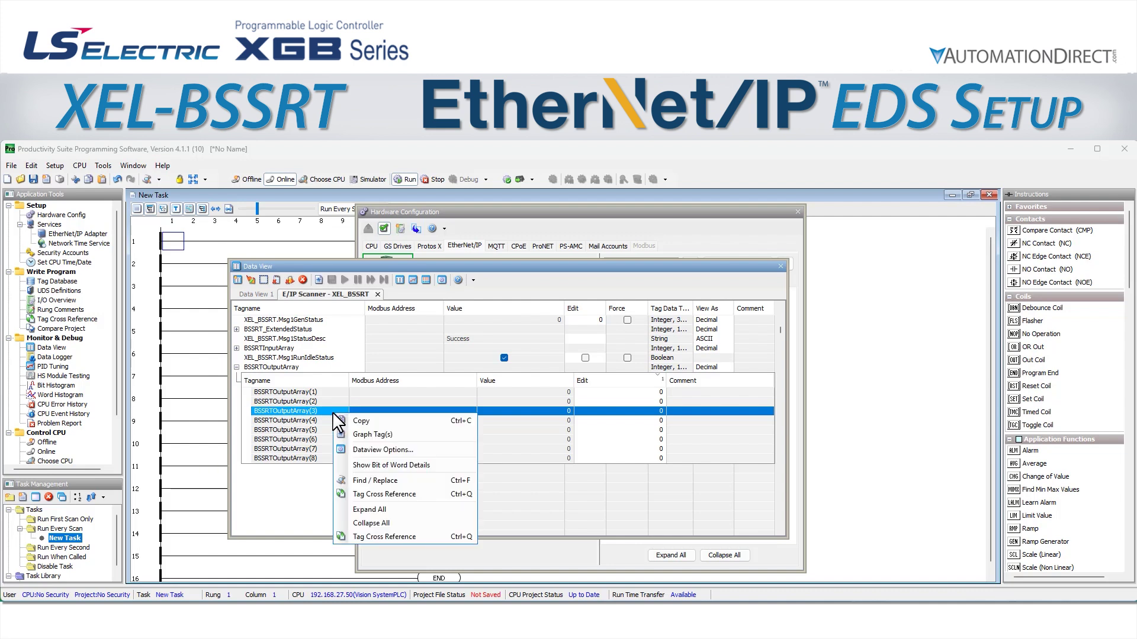
{"action": "left_click", "coordinate": [441, 466]}
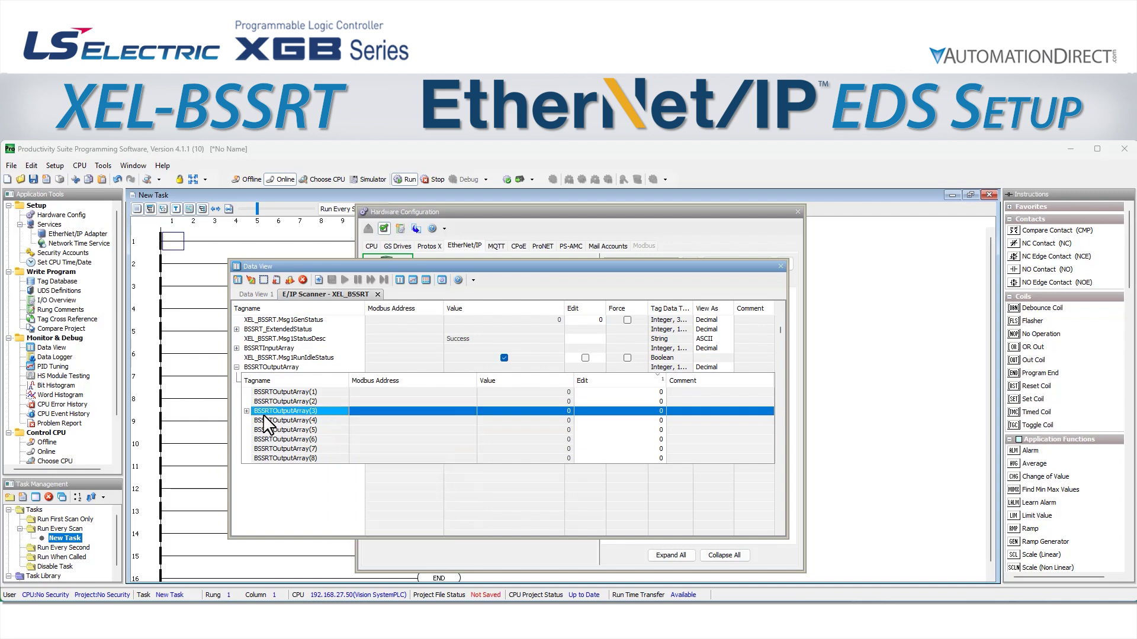
{"action": "left_click", "coordinate": [246, 411]}
{"action": "scroll", "coordinate": [411, 444], "scroll_direction": "down", "scroll_amount": 3}
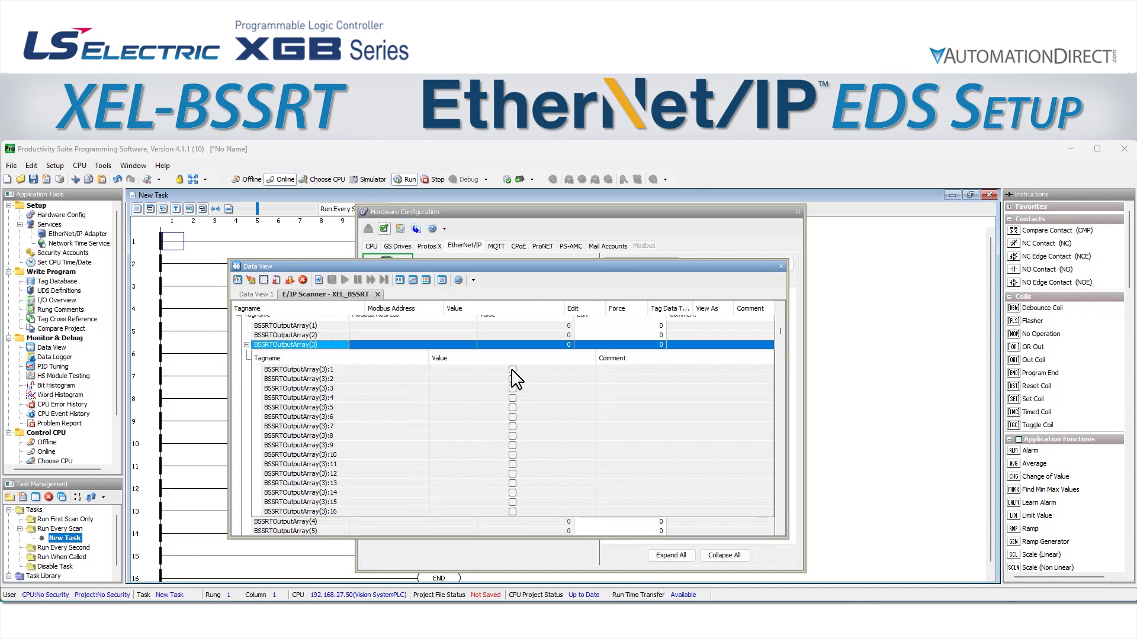
Set BSSRTOutputArray(3) to 1, send the edit to the CPU, and check the %QX0.2.0 value in XG5000's Monitor 1
{"action": "left_click", "coordinate": [612, 342]}
{"action": "type", "text": "1"}
{"action": "key", "text": "Return"}
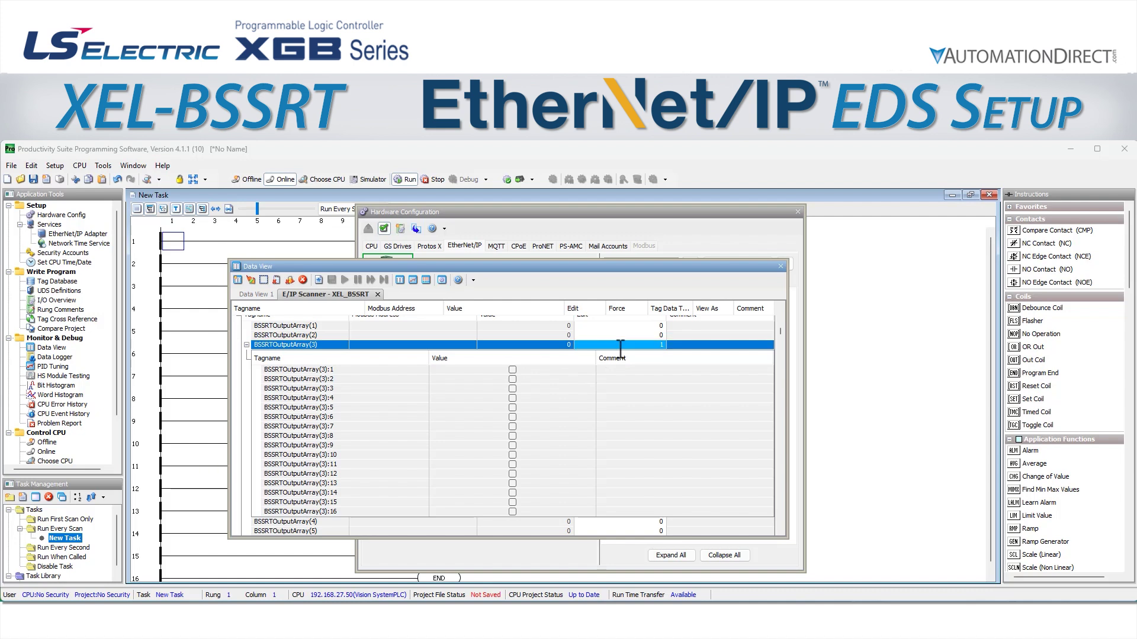
{"action": "left_click", "coordinate": [251, 280]}
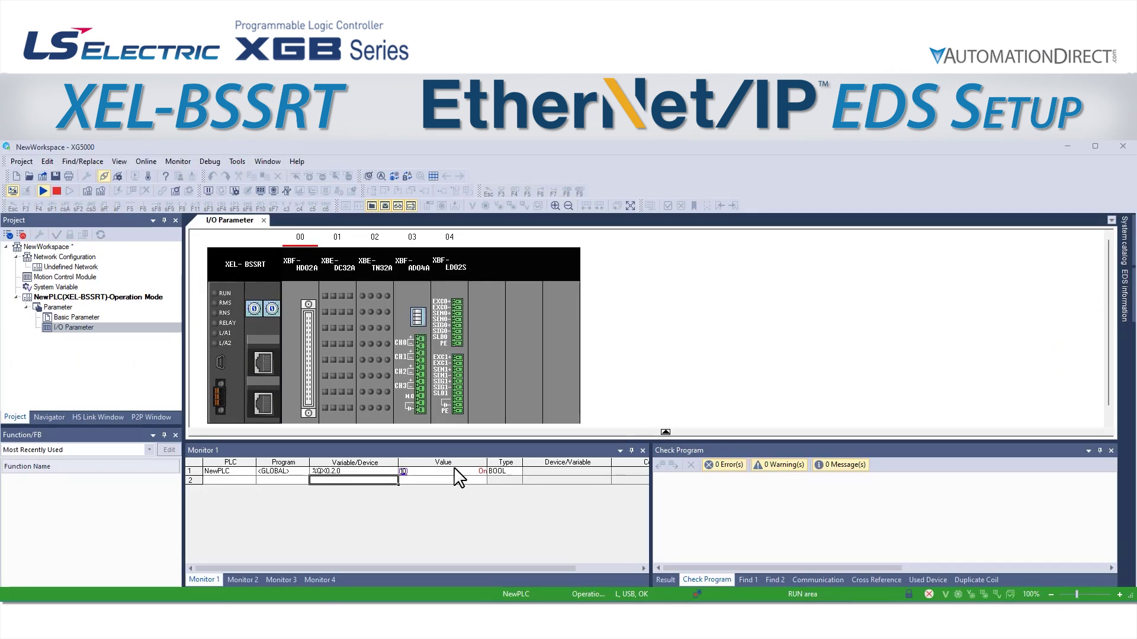
{"action": "double_click", "coordinate": [460, 473]}
{"action": "left_click", "coordinate": [452, 480]}
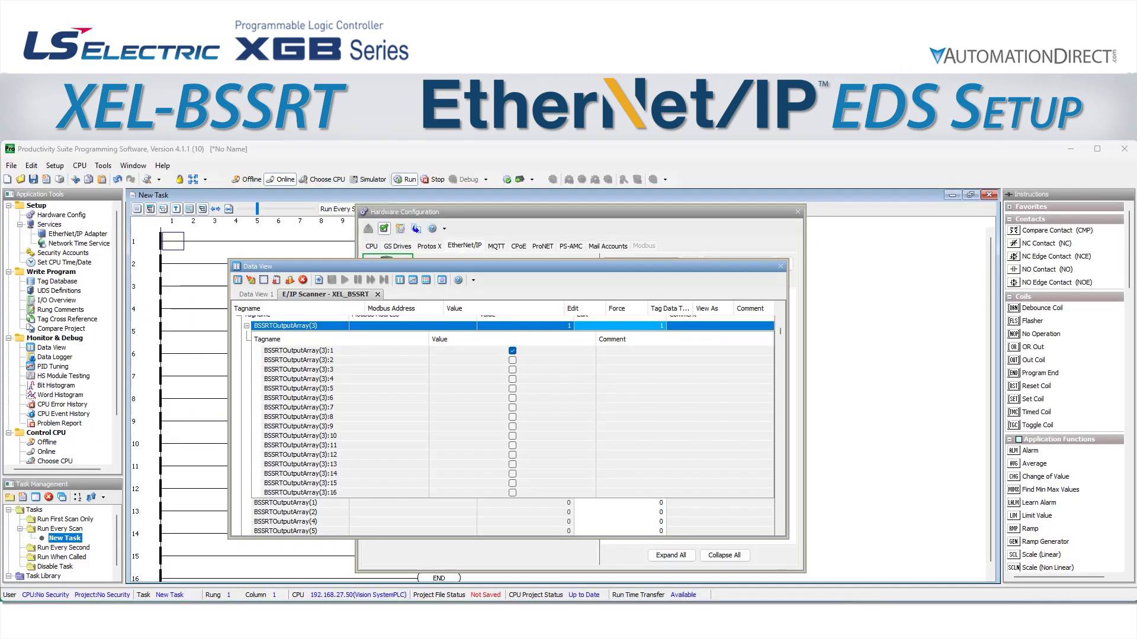
Back in Productivity Suite, set BSSRTOutputArray(3) to 0, send the edit to the CPU, and recheck %QX0.2.0 in XG5000
{"action": "left_click", "coordinate": [625, 327]}
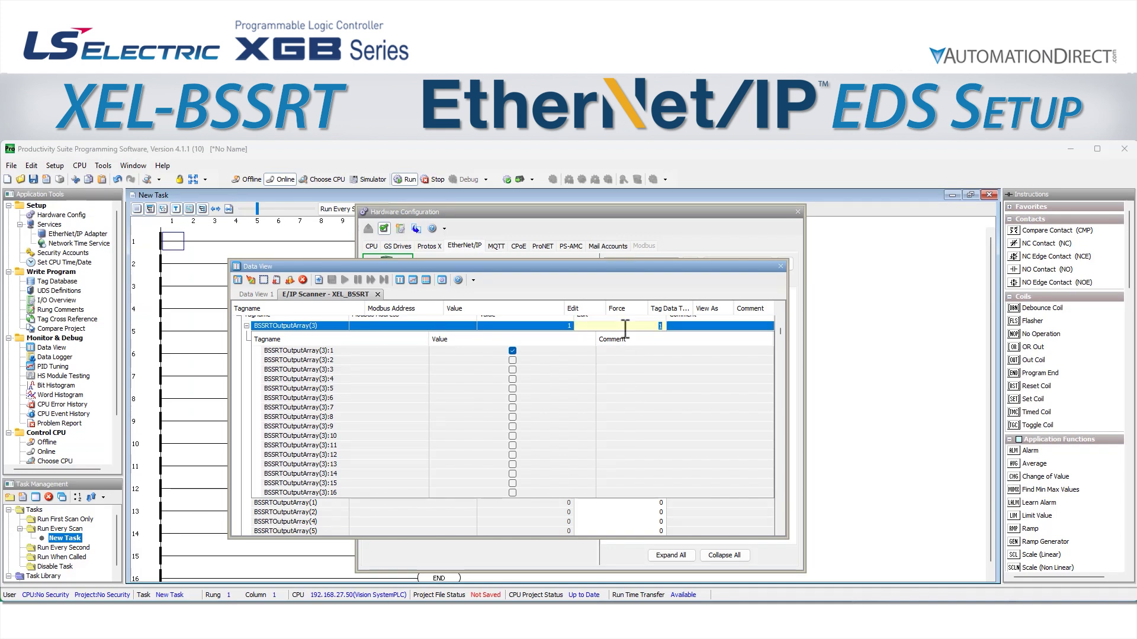
{"action": "type", "text": "0"}
{"action": "key", "text": "Return"}
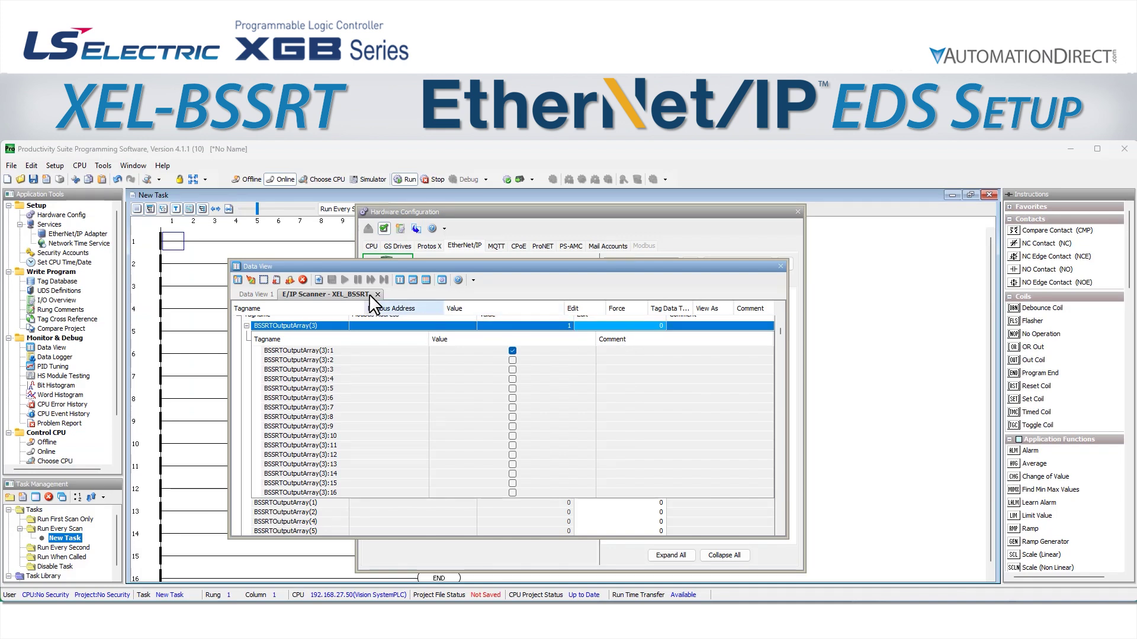
{"action": "left_click", "coordinate": [251, 280]}
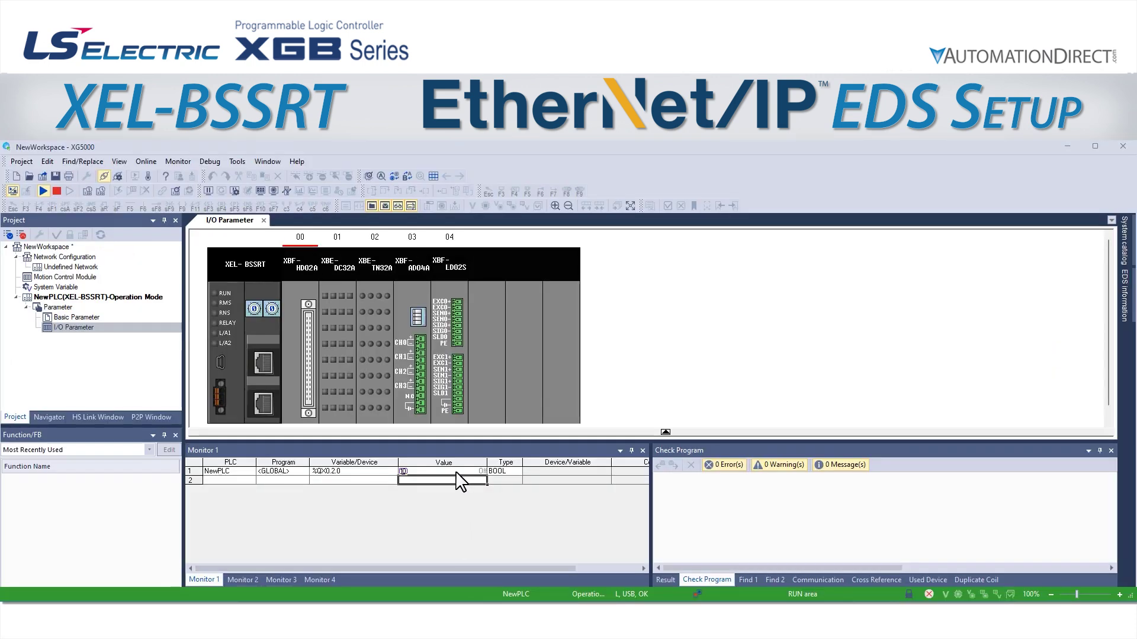
{"action": "double_click", "coordinate": [460, 472]}
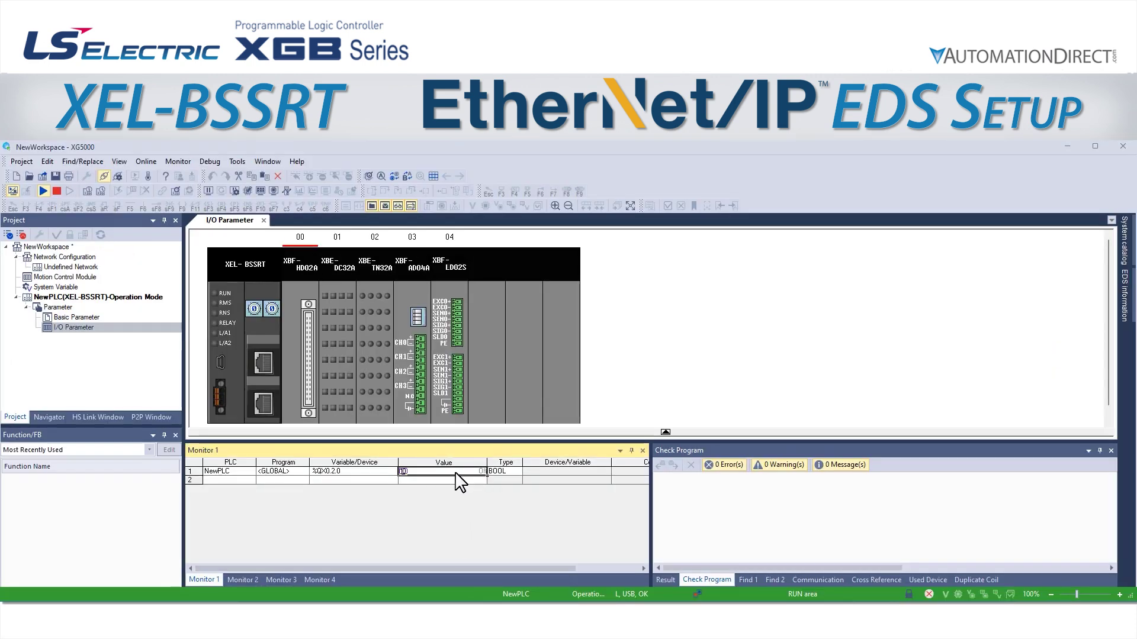
{"action": "left_click", "coordinate": [457, 480]}
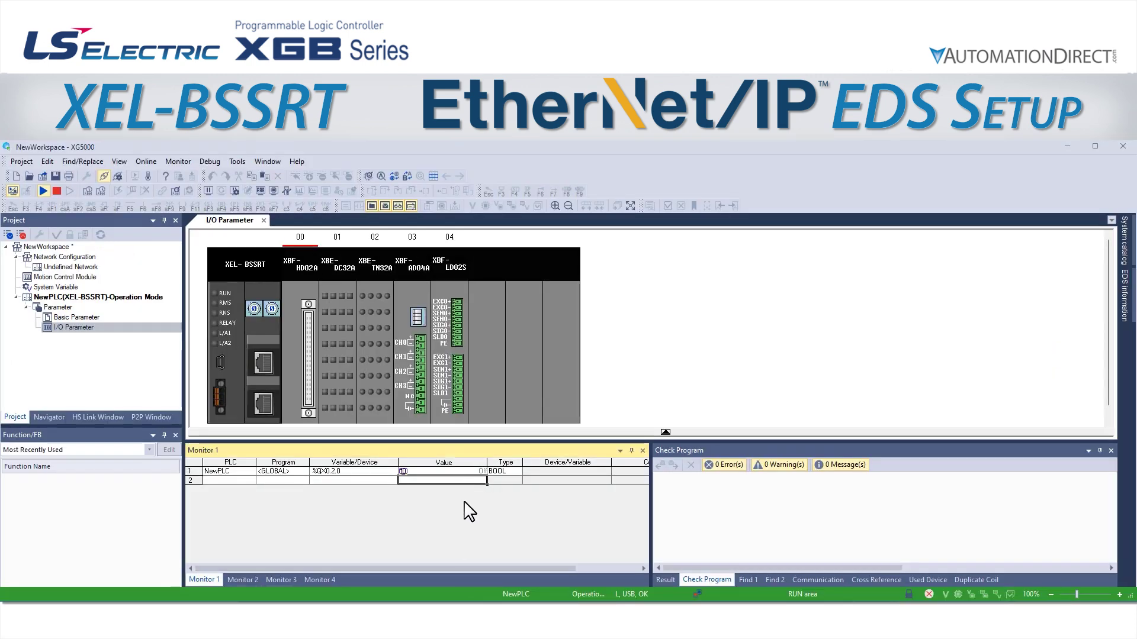